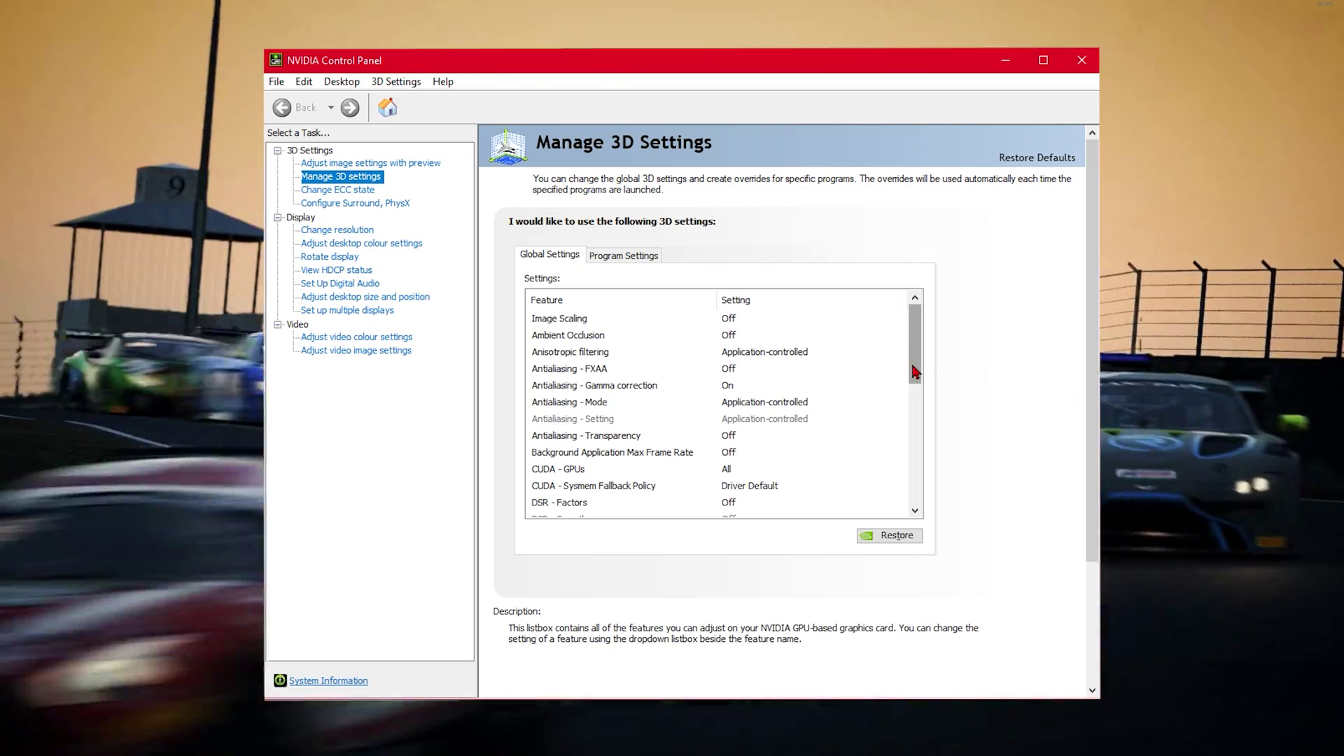
Scroll NVIDIA Global Settings to the Virtual Reality entries, then view the per-program overrides
left_click_drag(915, 373, 917, 494)
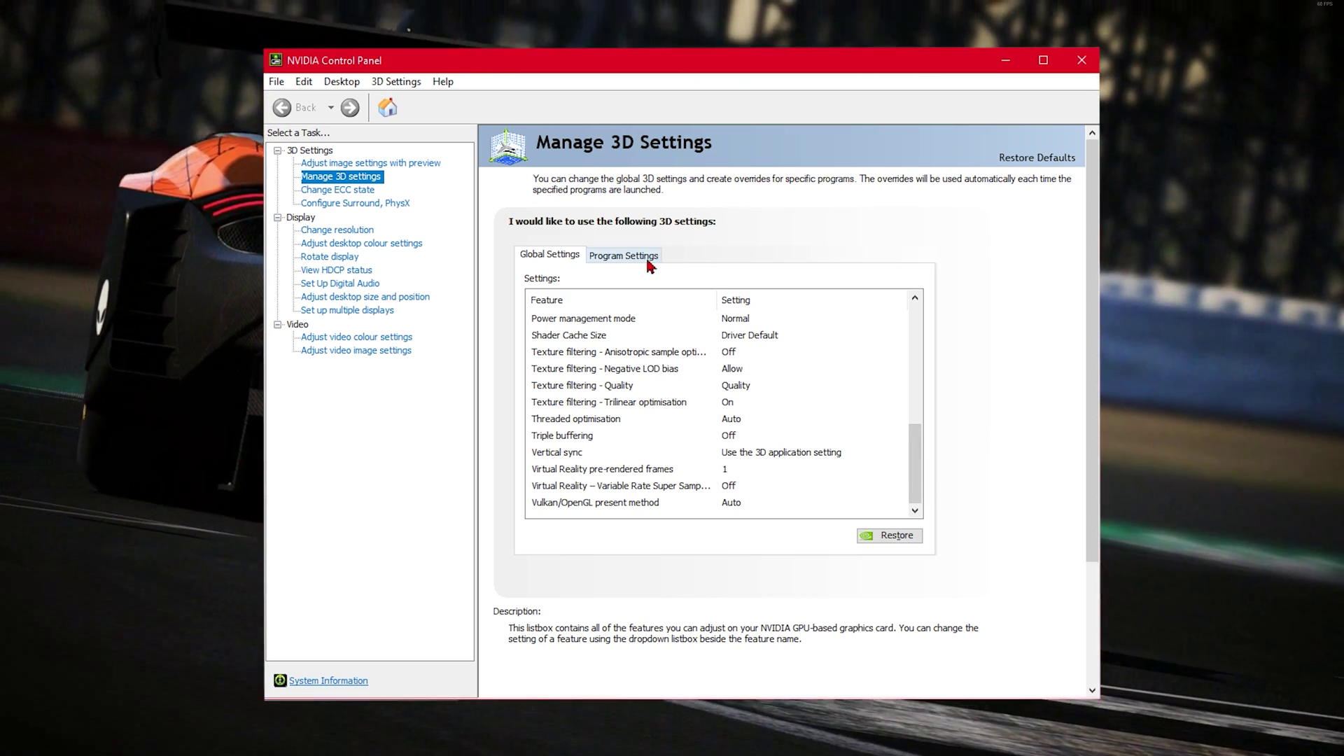
left_click(645, 255)
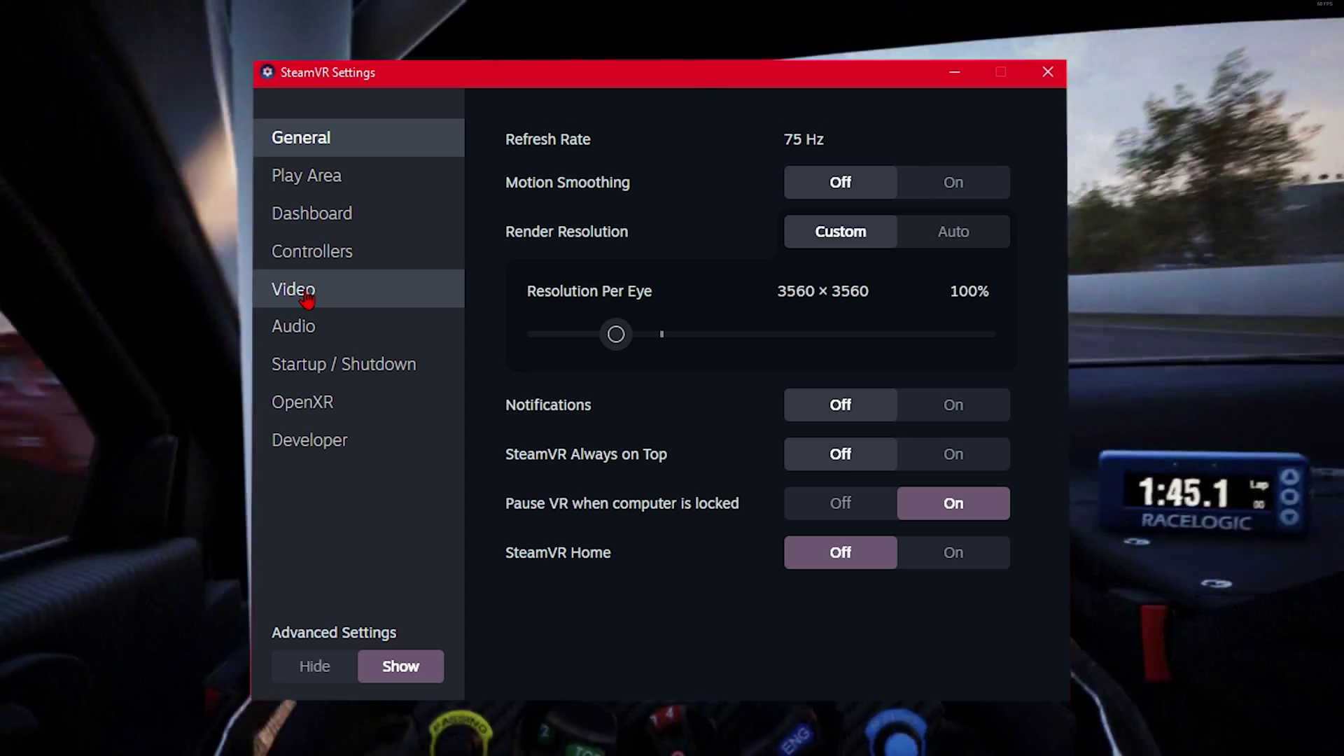
Show SteamVR's Video settings page
left_click(306, 297)
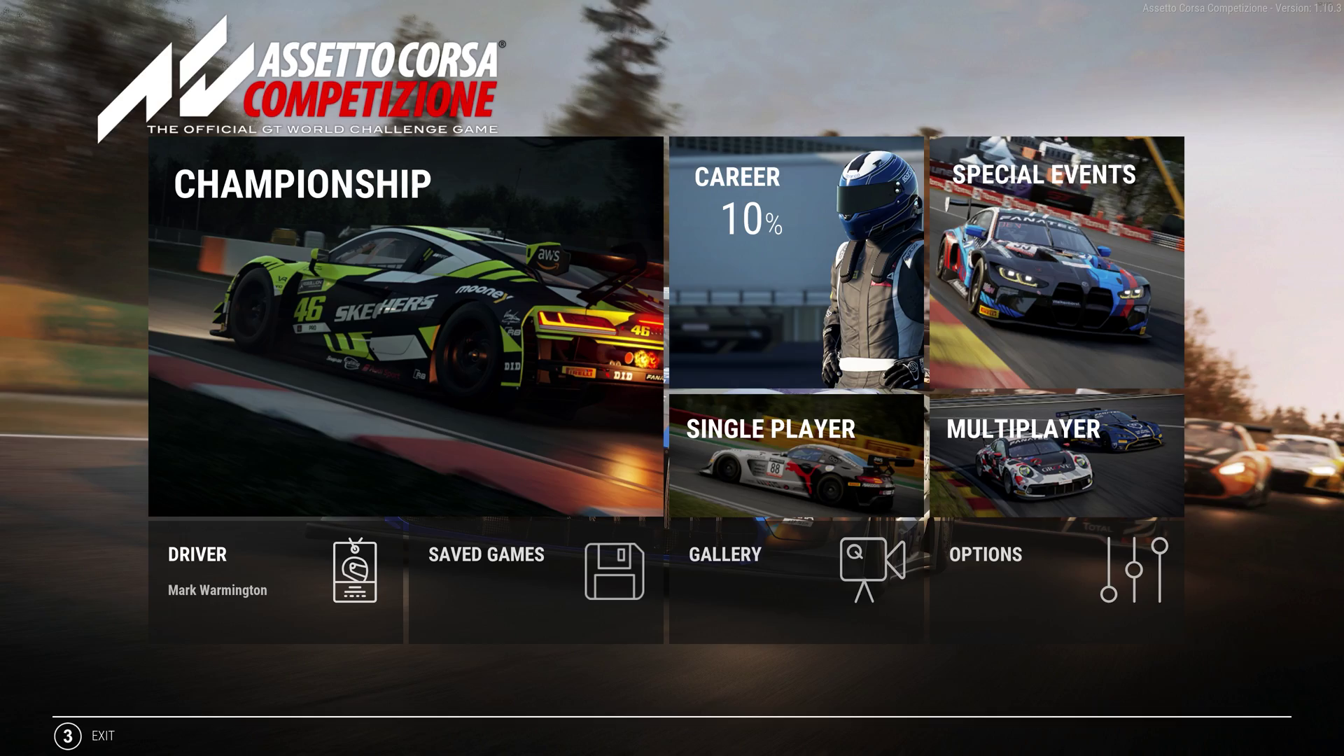
Open Options > Video > Manage Custom Video Presets to list the five saved 2024 VR presets
left_click(1022, 613)
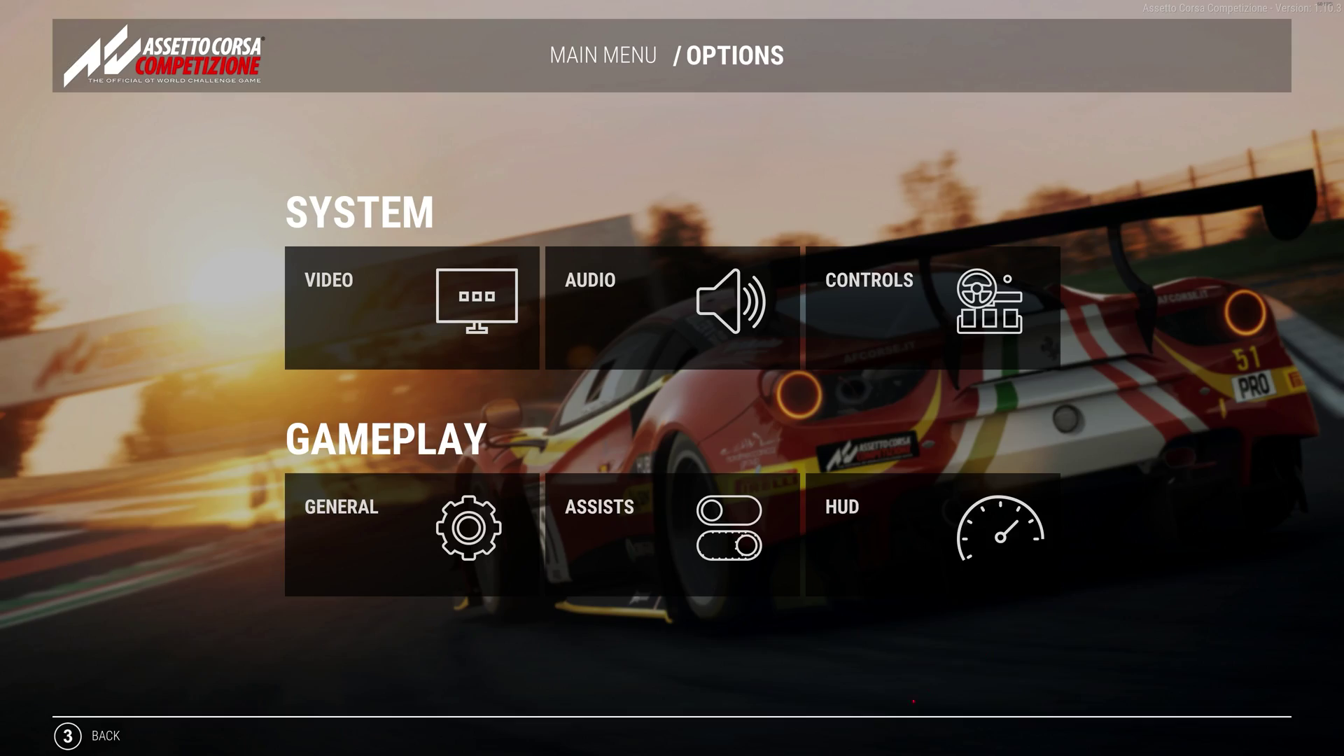
left_click(399, 279)
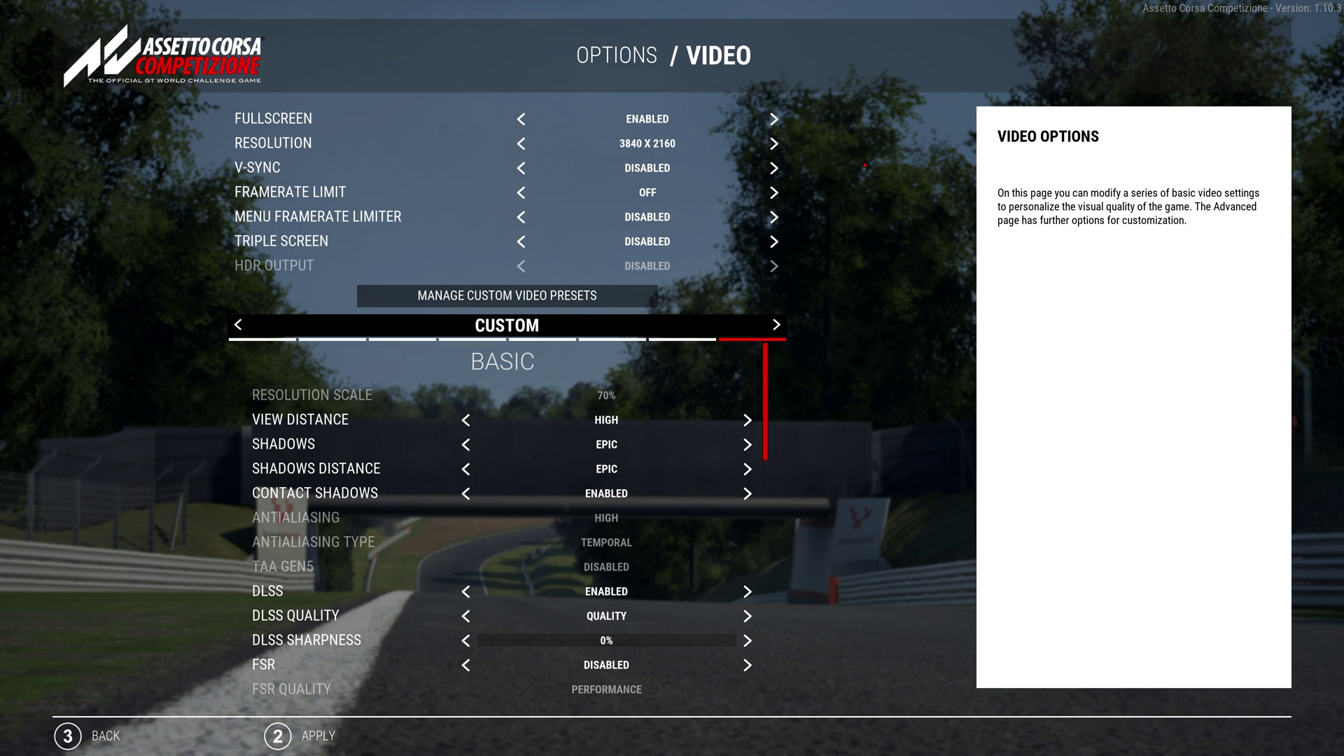
left_click(628, 302)
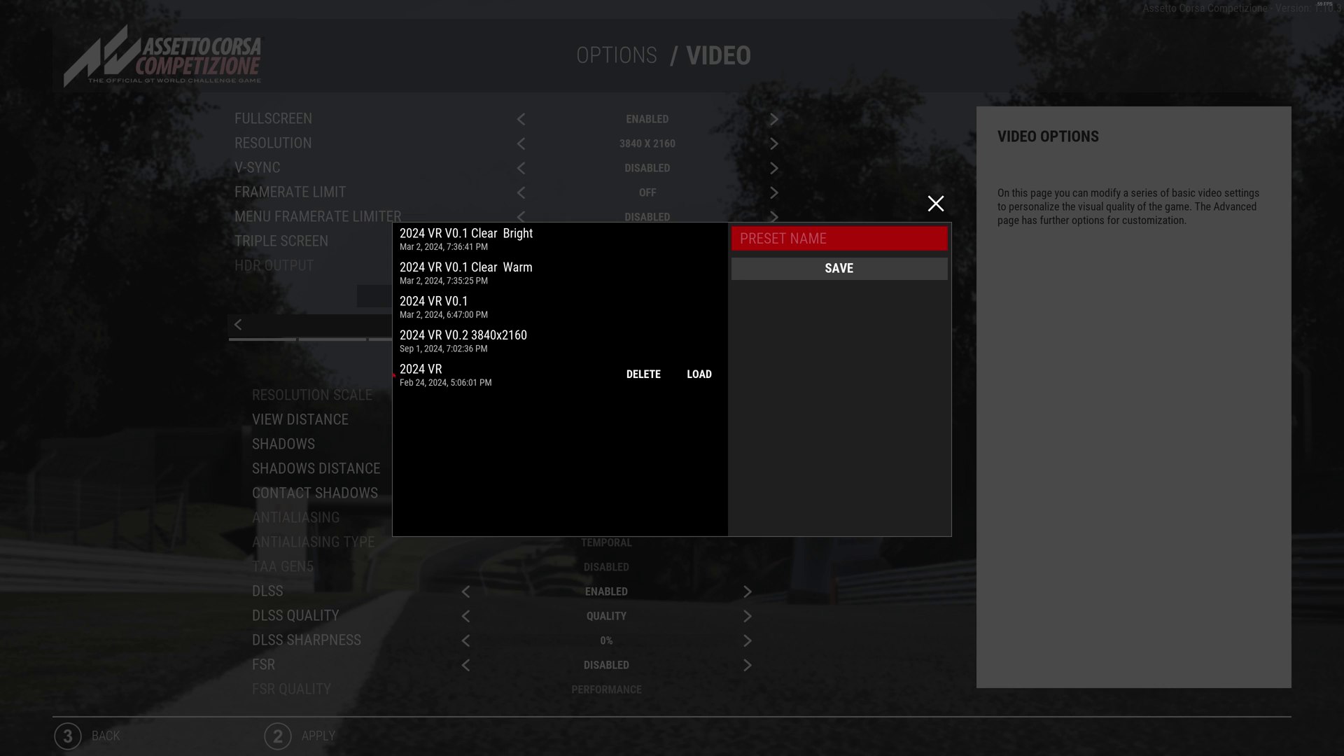
Close the custom video presets dialog, returning to the Video settings page
mouse_move(449, 348)
left_click(935, 204)
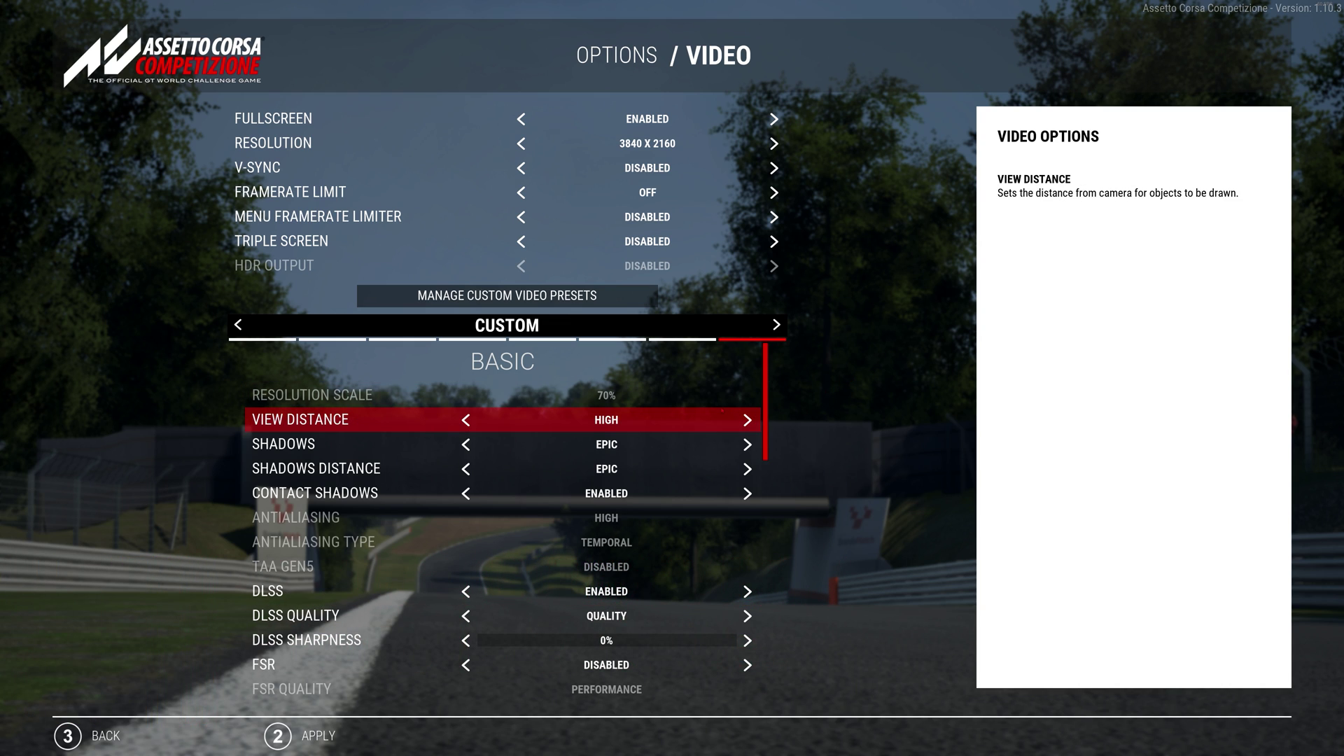
scroll(503, 532, "down", 1)
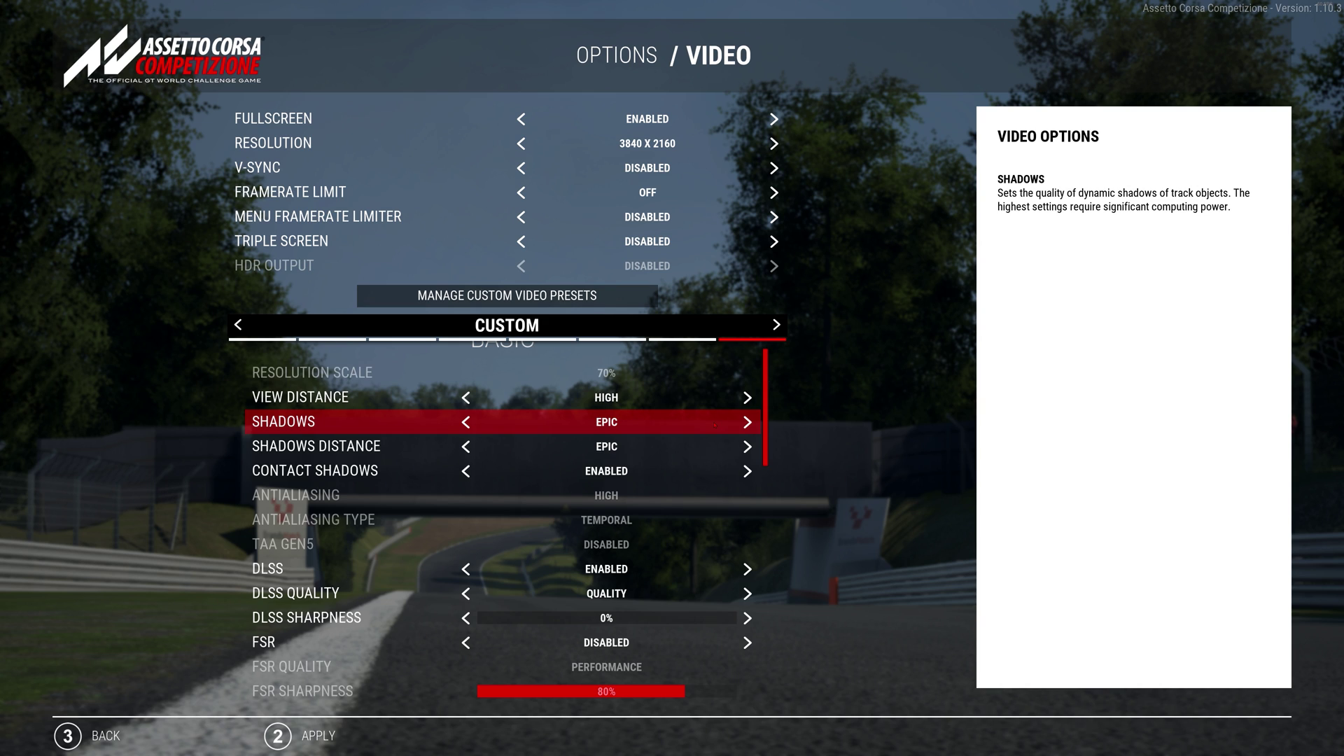
scroll(503, 532, "down", 1)
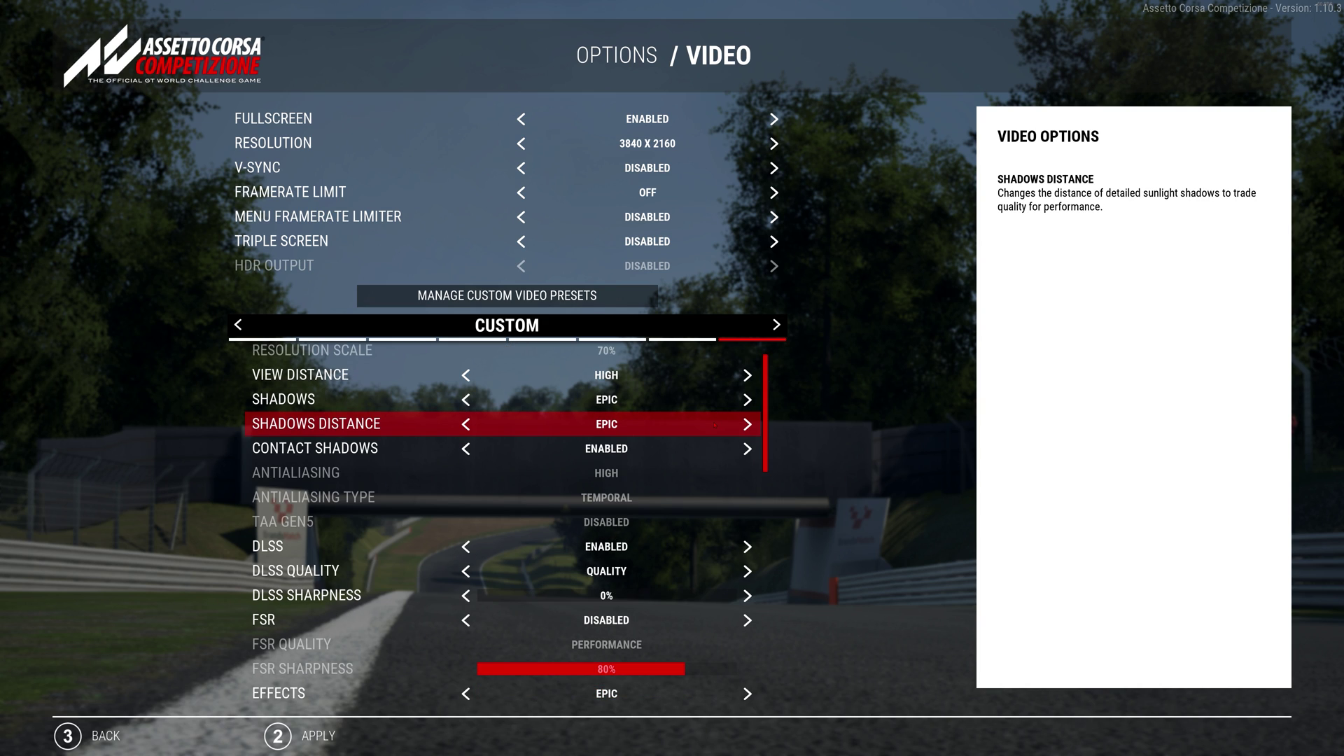
scroll(502, 532, "down", 1)
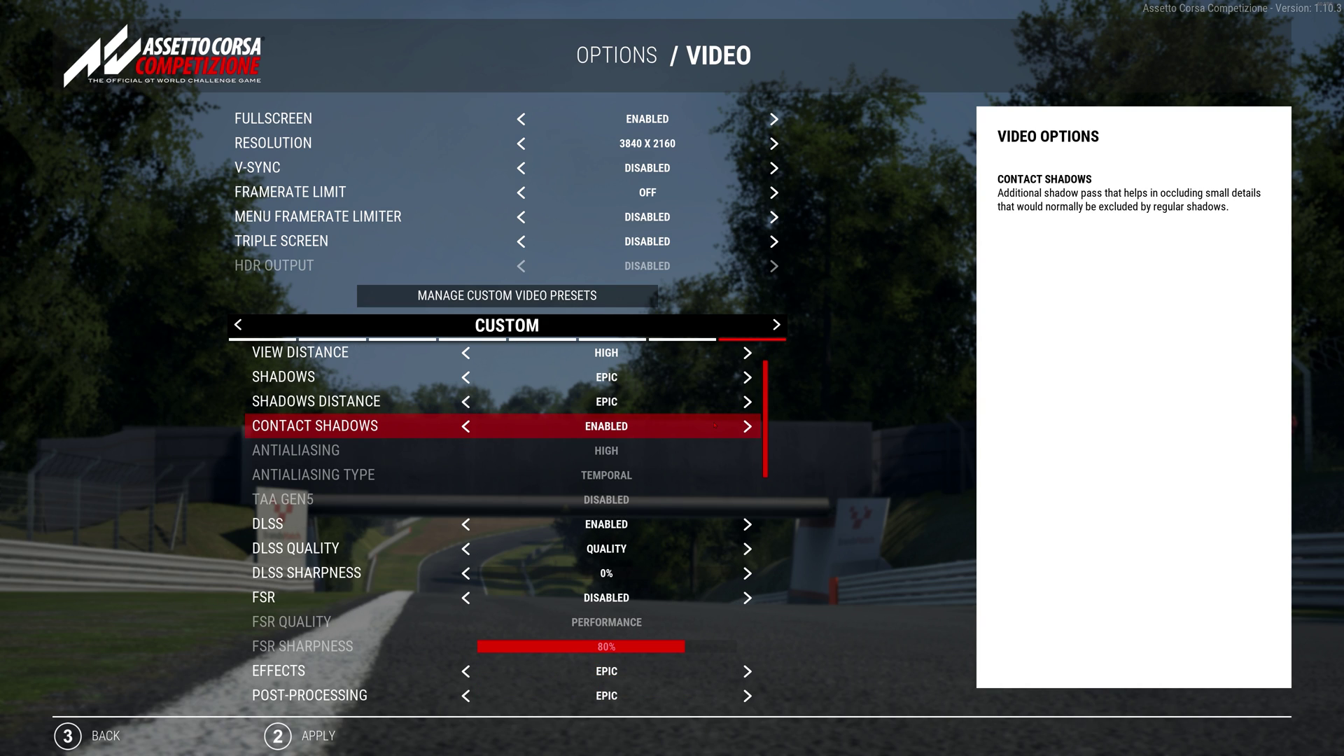
scroll(503, 532, "down", 1)
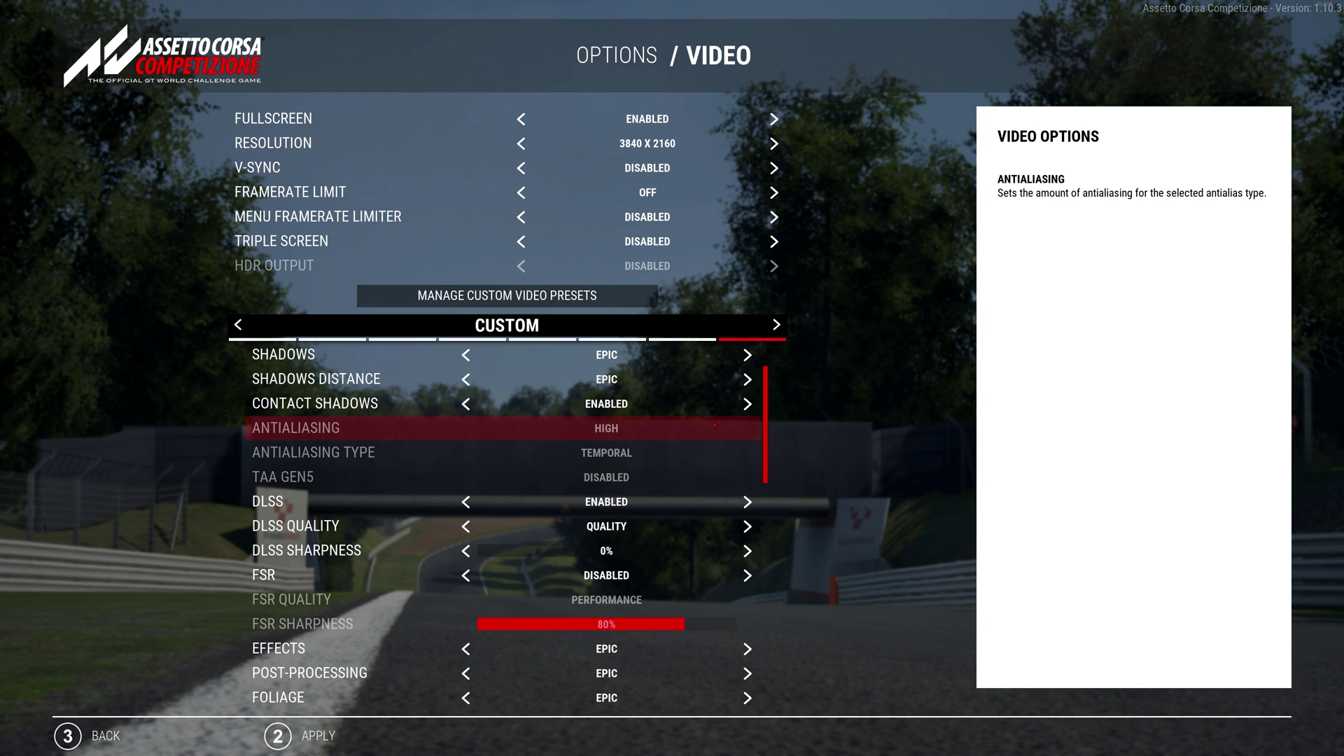
scroll(502, 532, "down", 1)
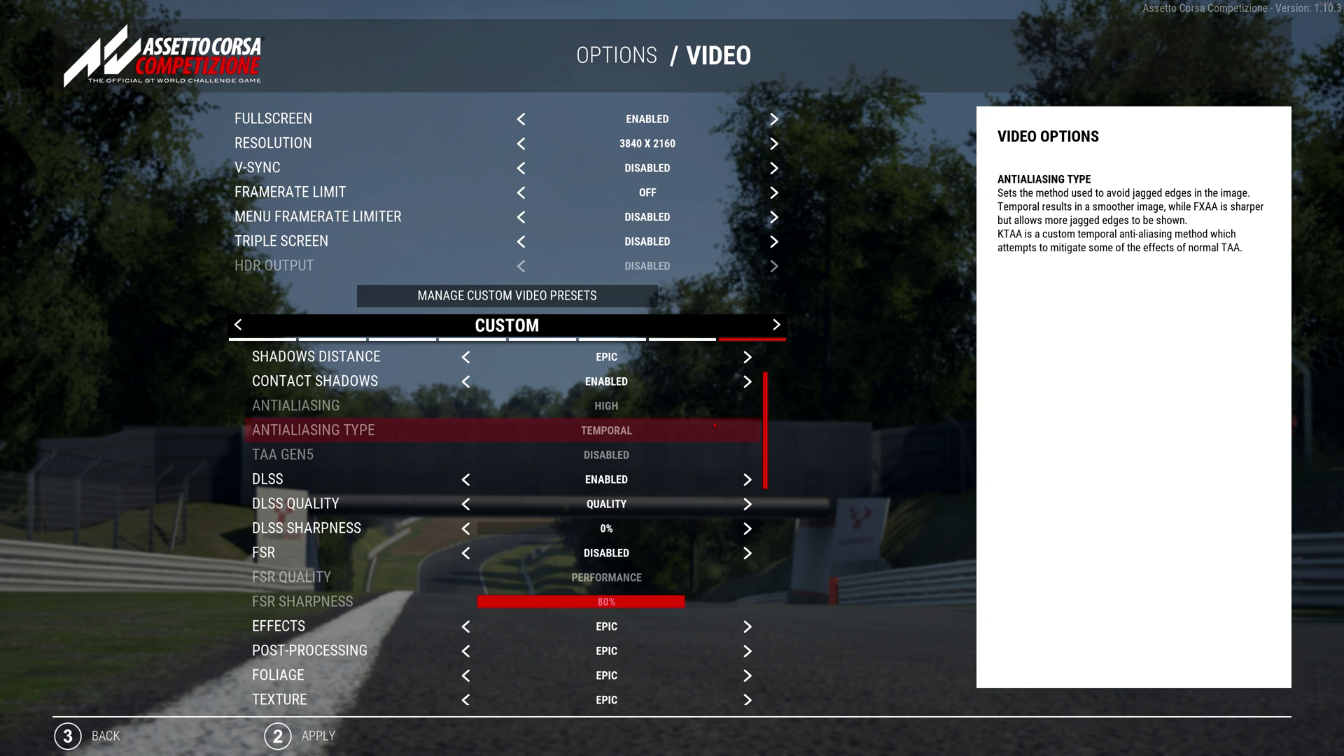
scroll(502, 532, "down", 1)
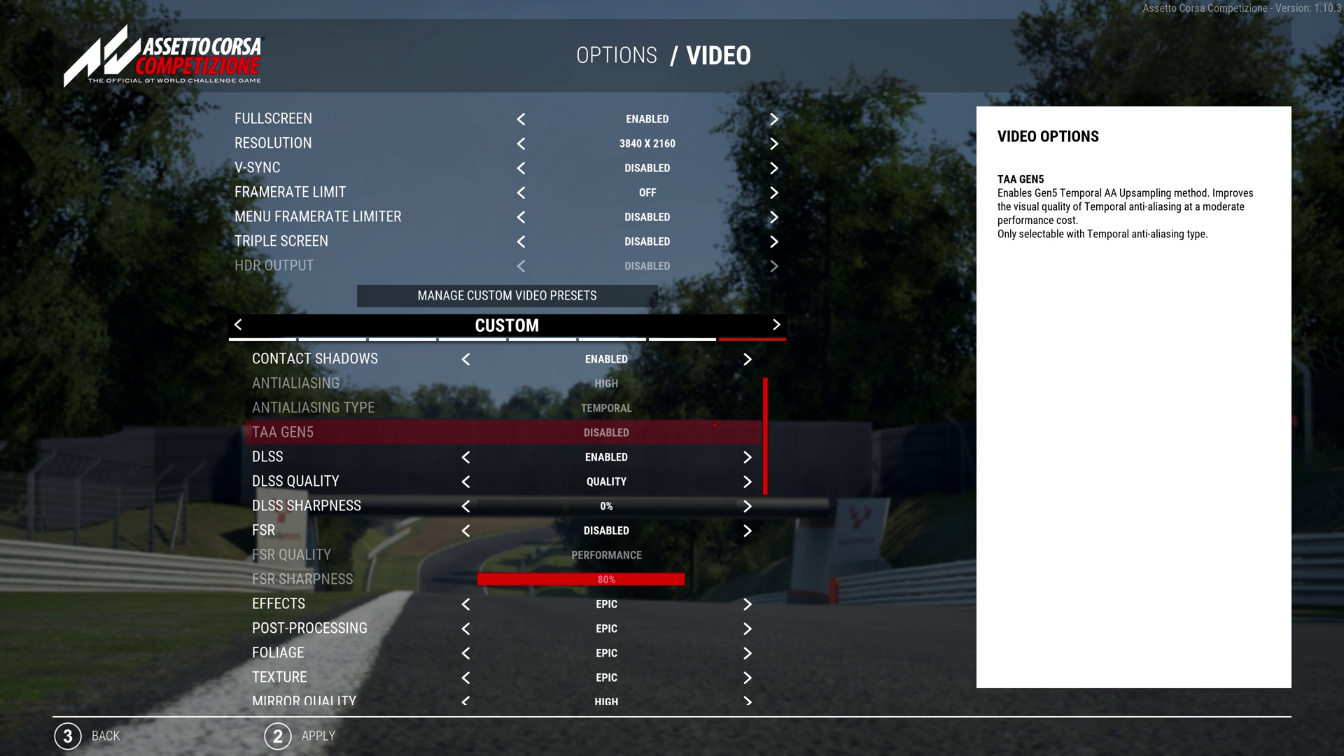
scroll(715, 425, "down", 1)
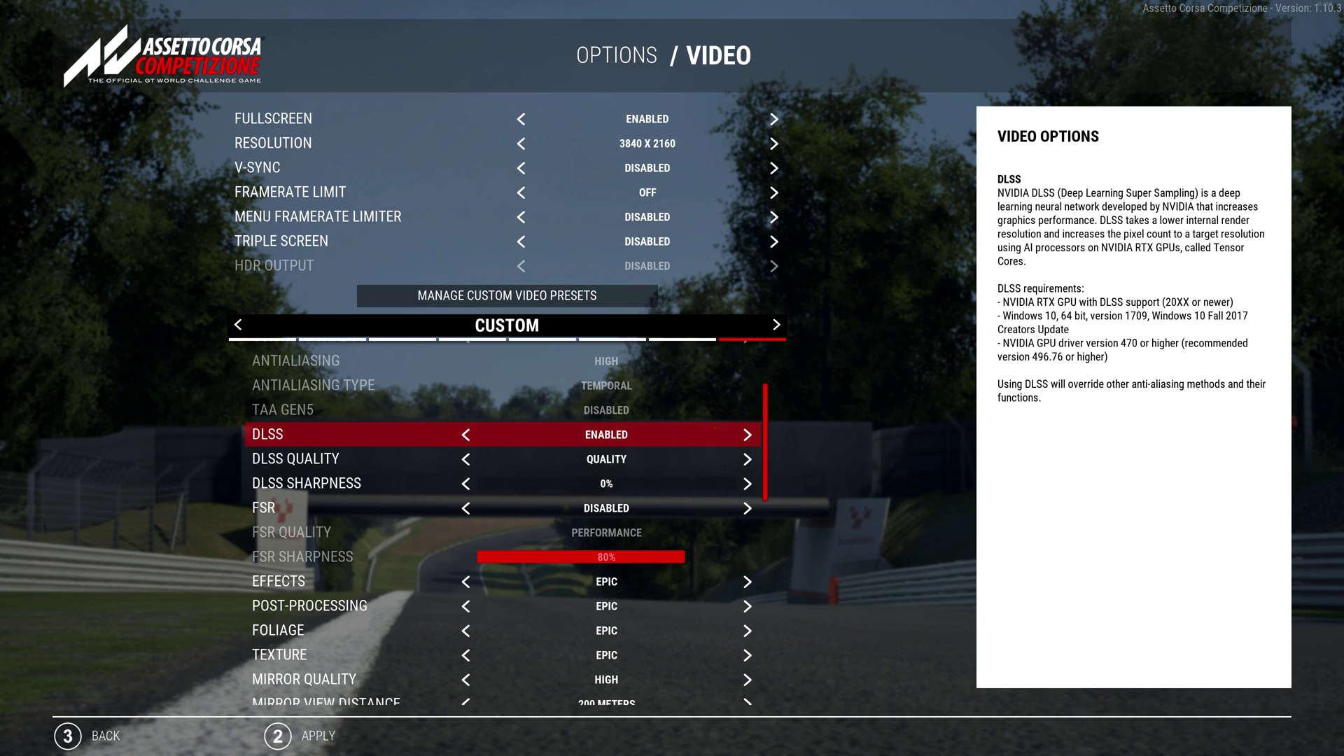
scroll(715, 428, "down", 1)
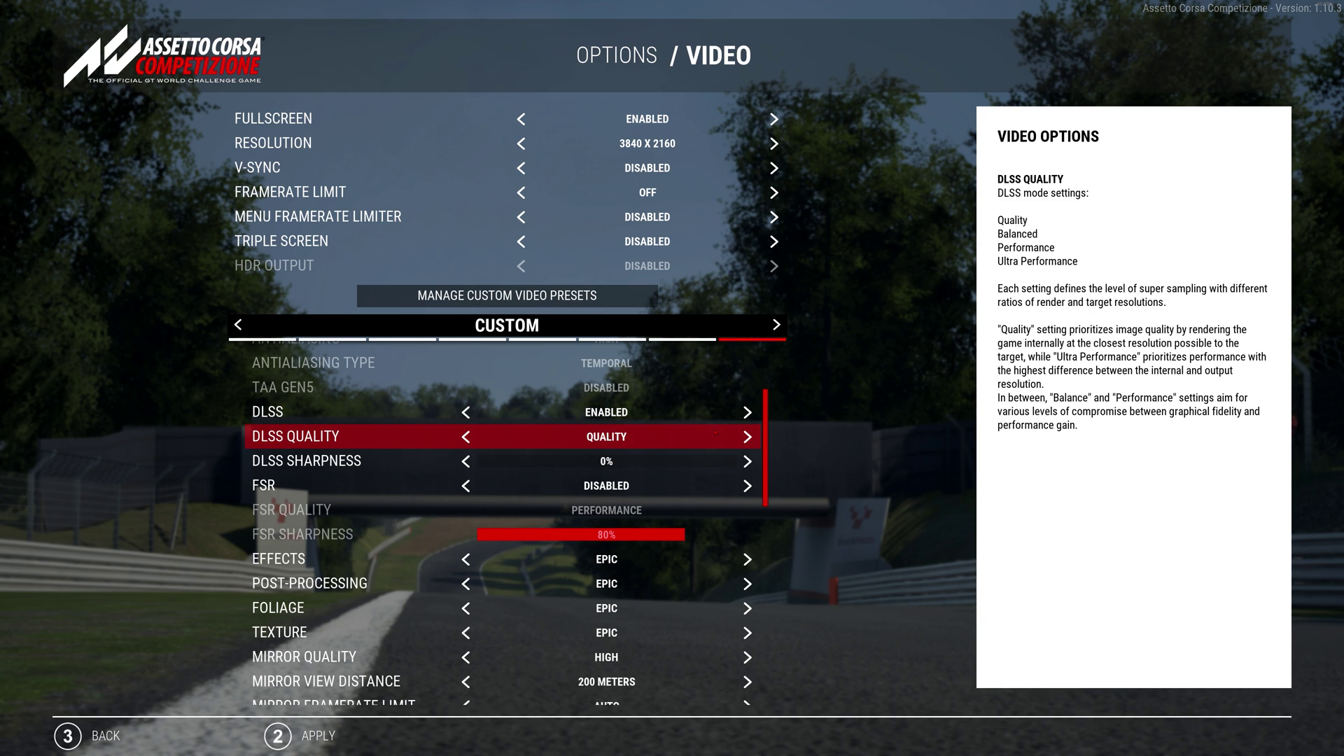
scroll(715, 433, "down", 1)
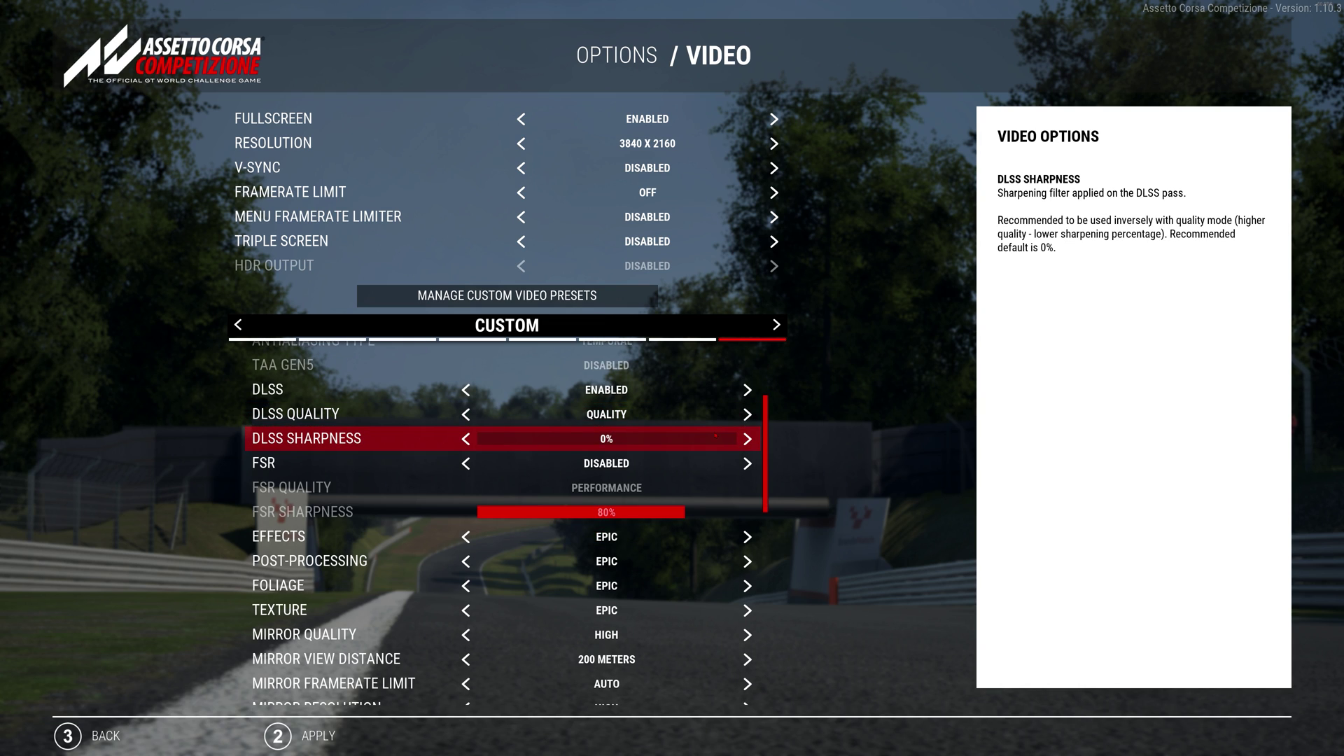
scroll(715, 436, "down", 1)
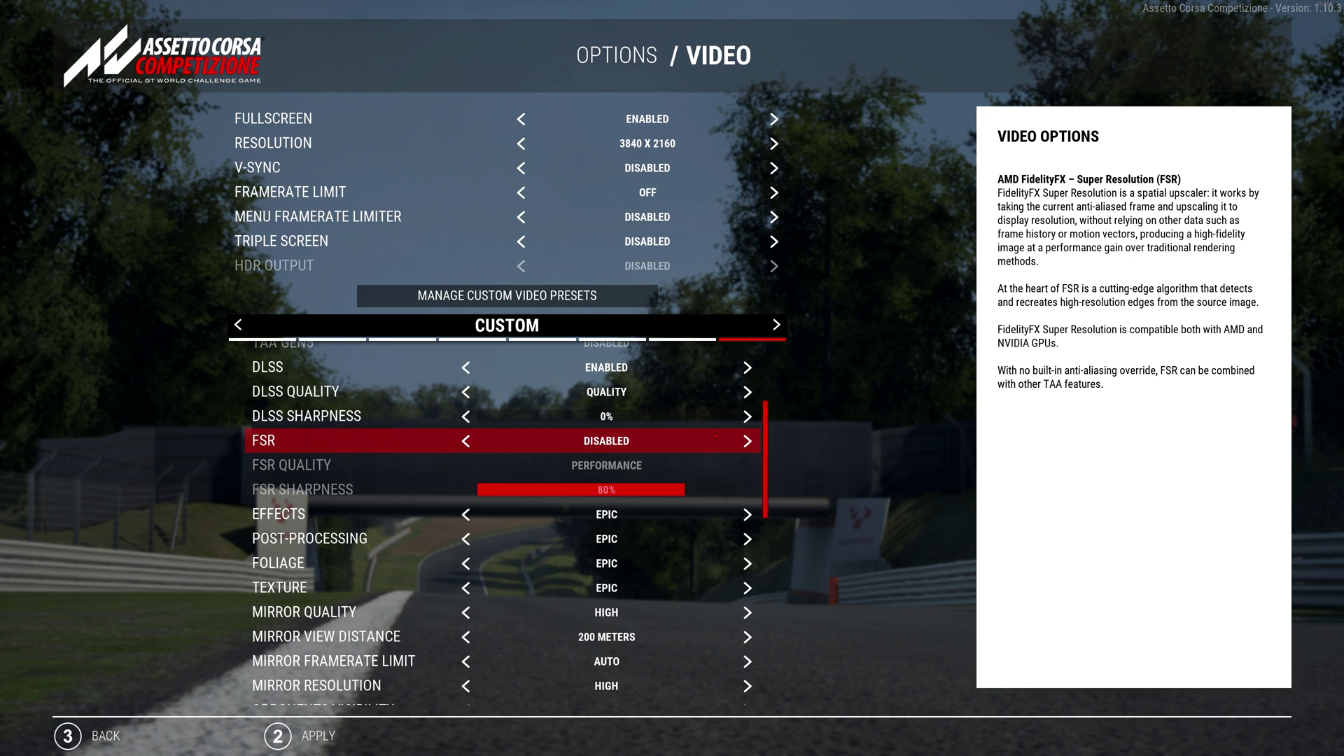
scroll(715, 438, "down", 1)
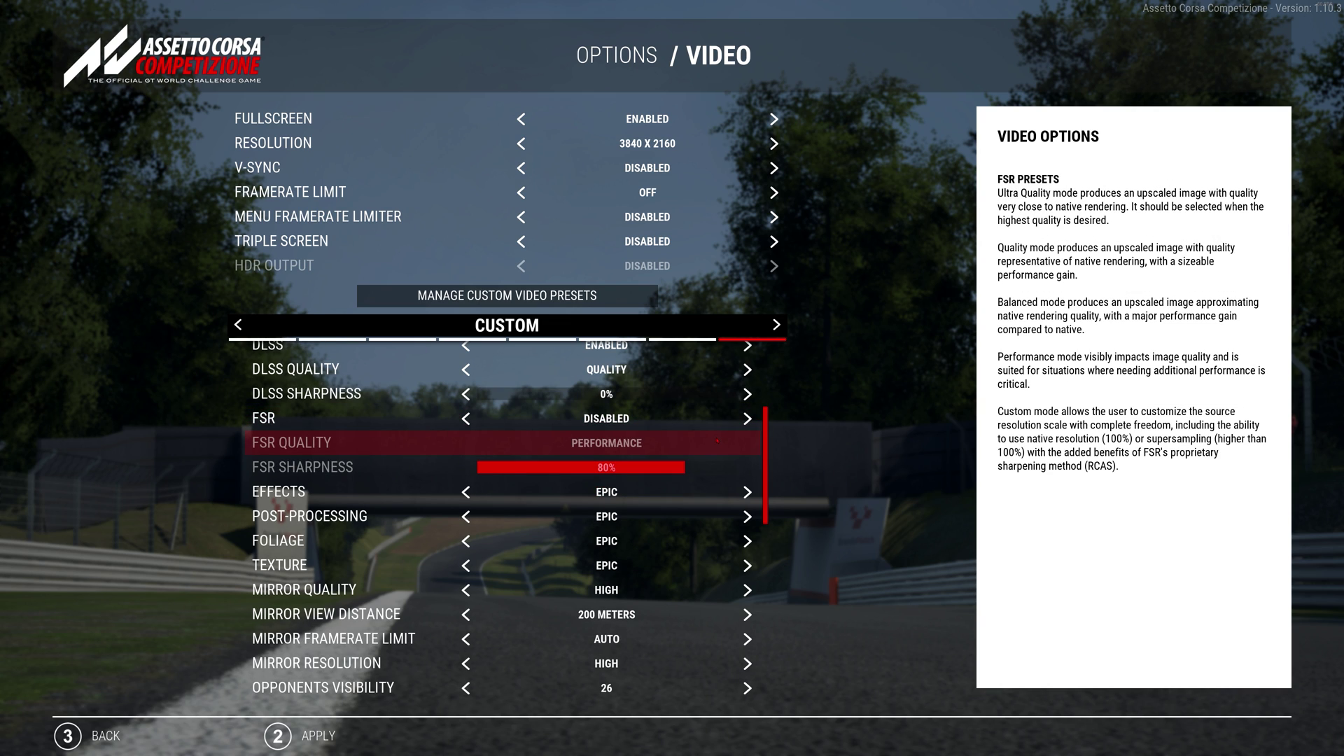
scroll(717, 441, "down", 1)
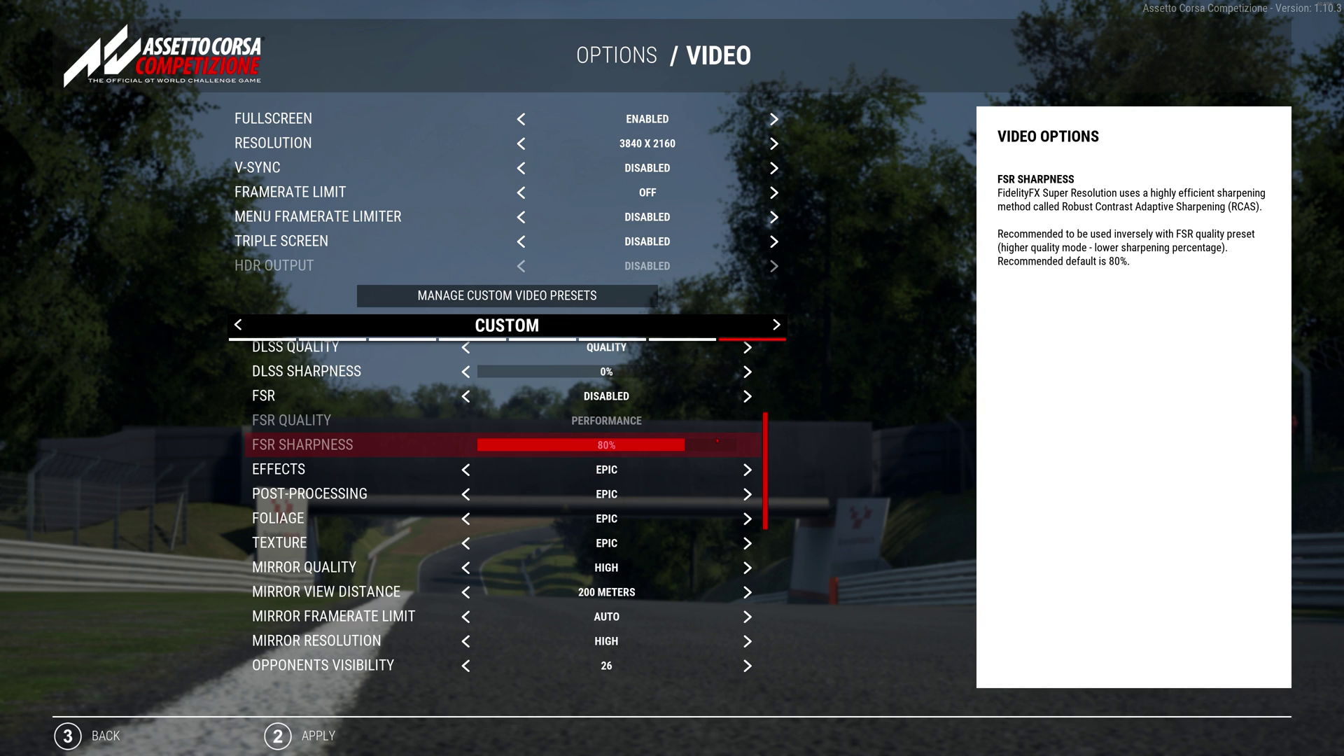
scroll(717, 441, "down", 1)
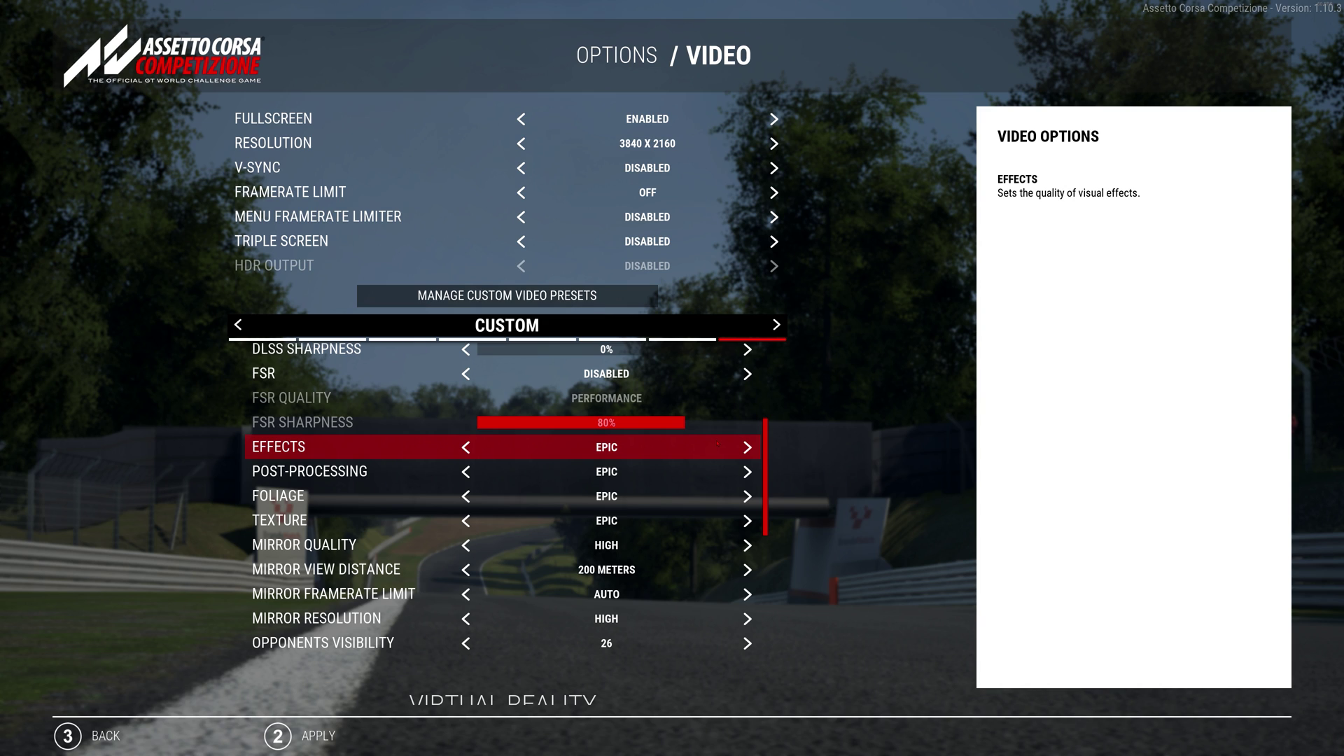
scroll(717, 444, "down", 1)
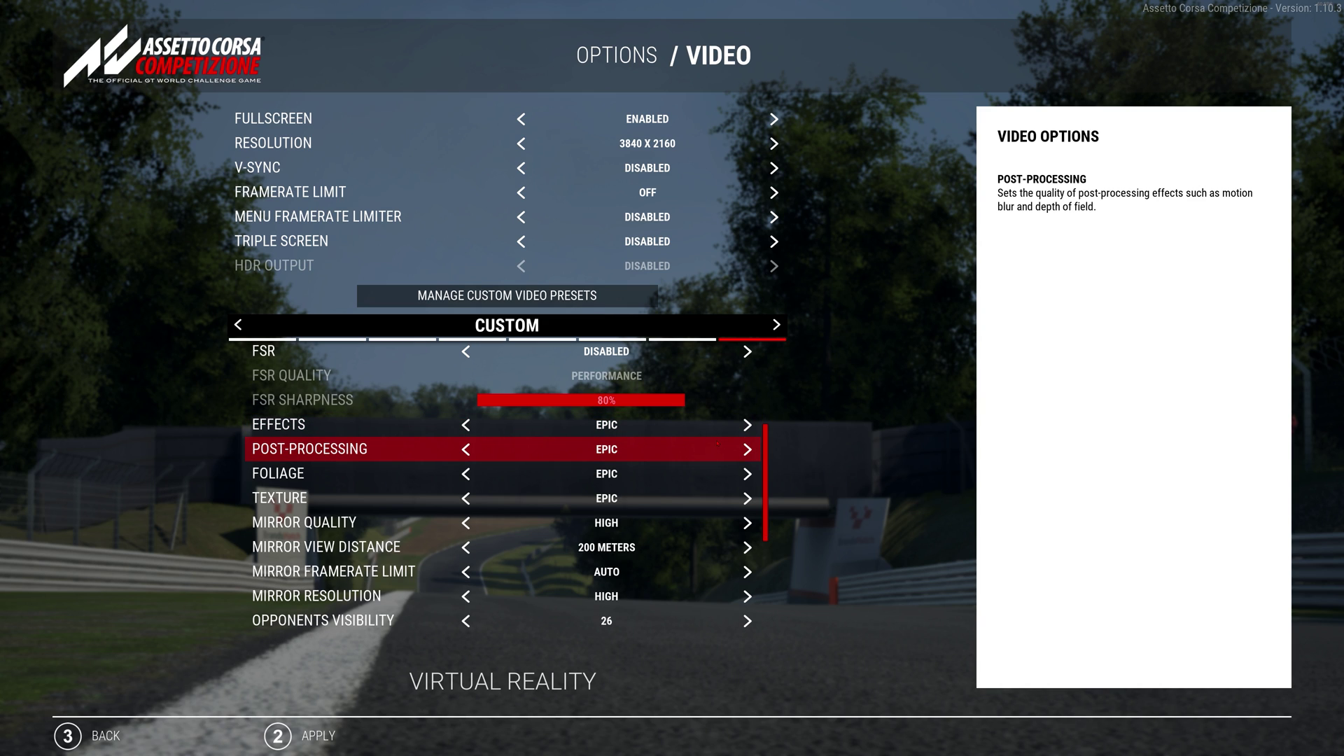
scroll(718, 444, "down", 1)
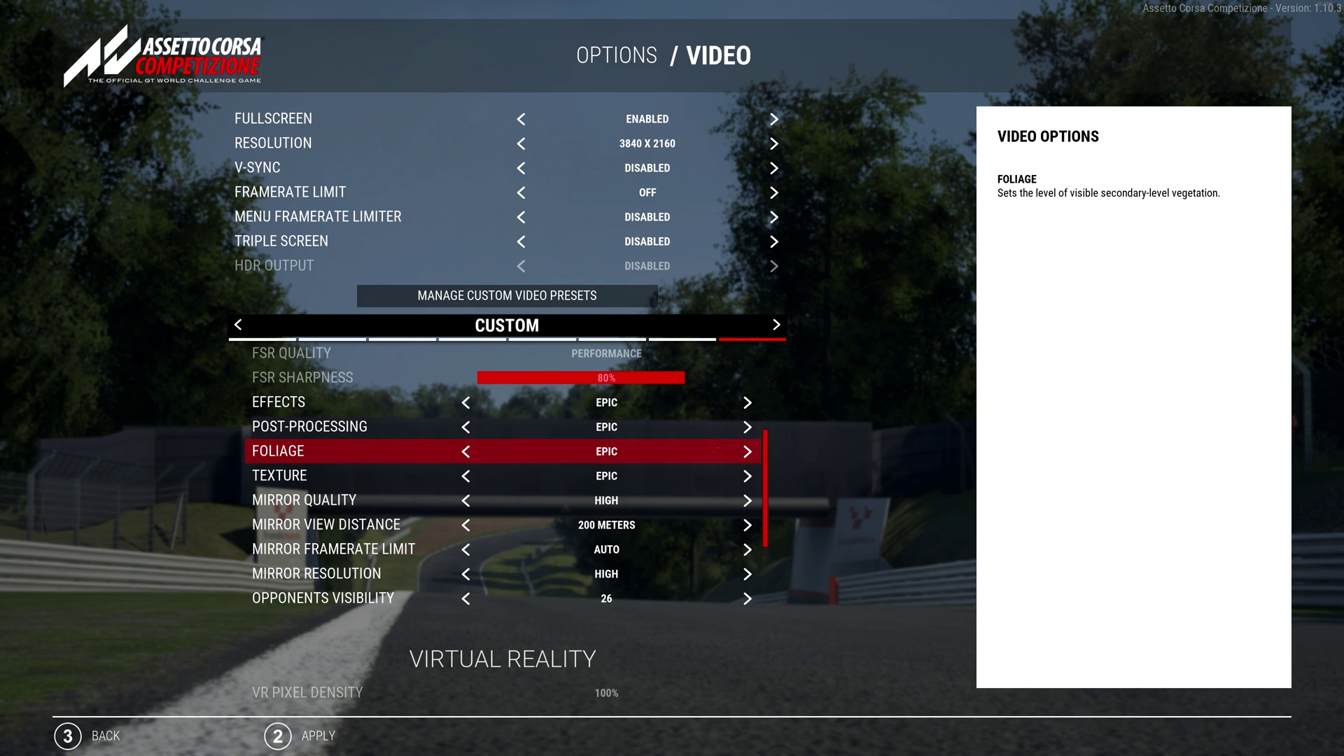
scroll(717, 452, "down", 1)
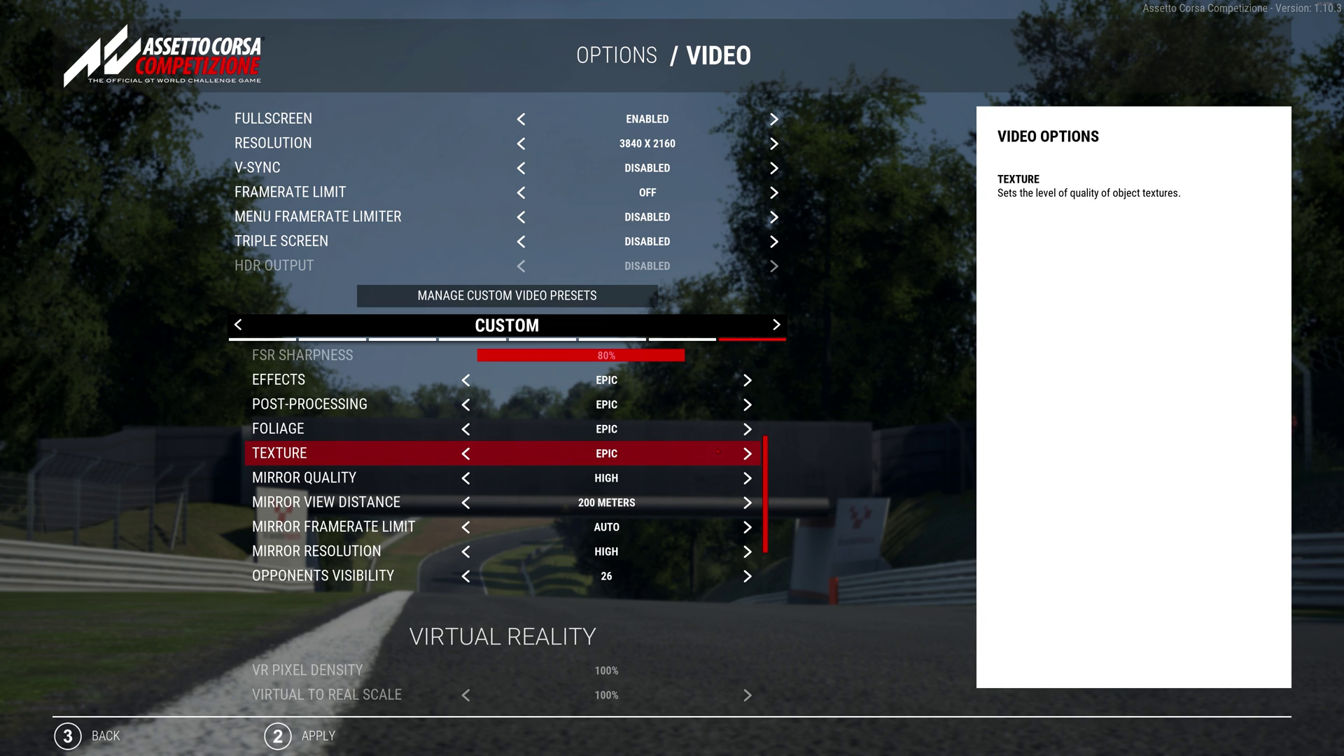
left_click(304, 477)
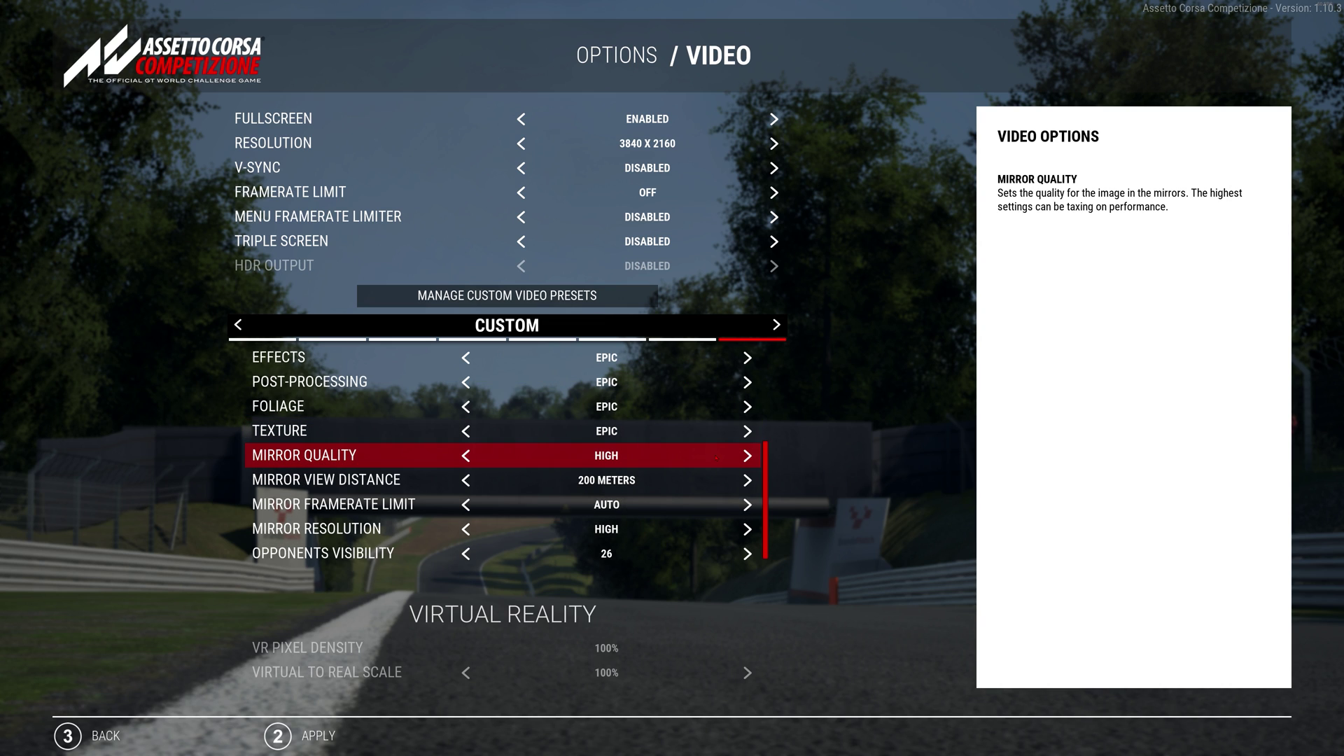
left_click(326, 457)
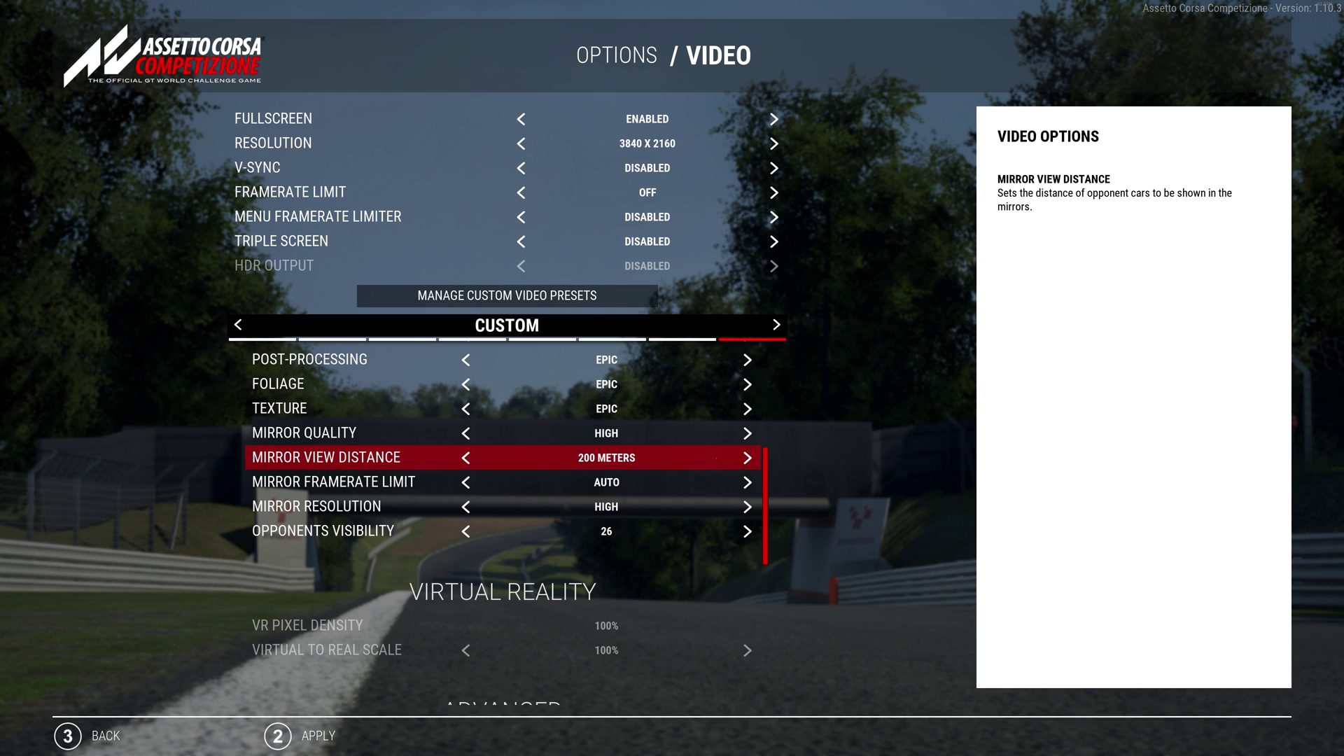
left_click(333, 482)
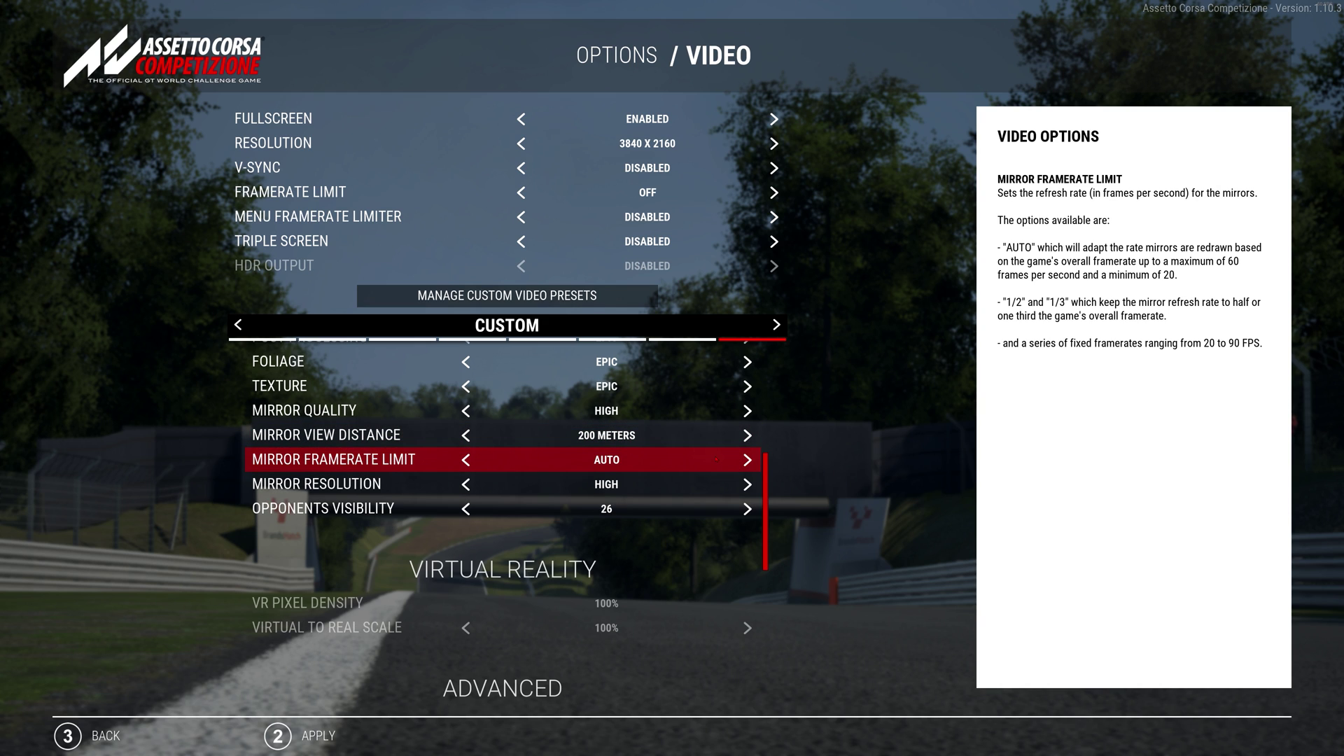
left_click(316, 484)
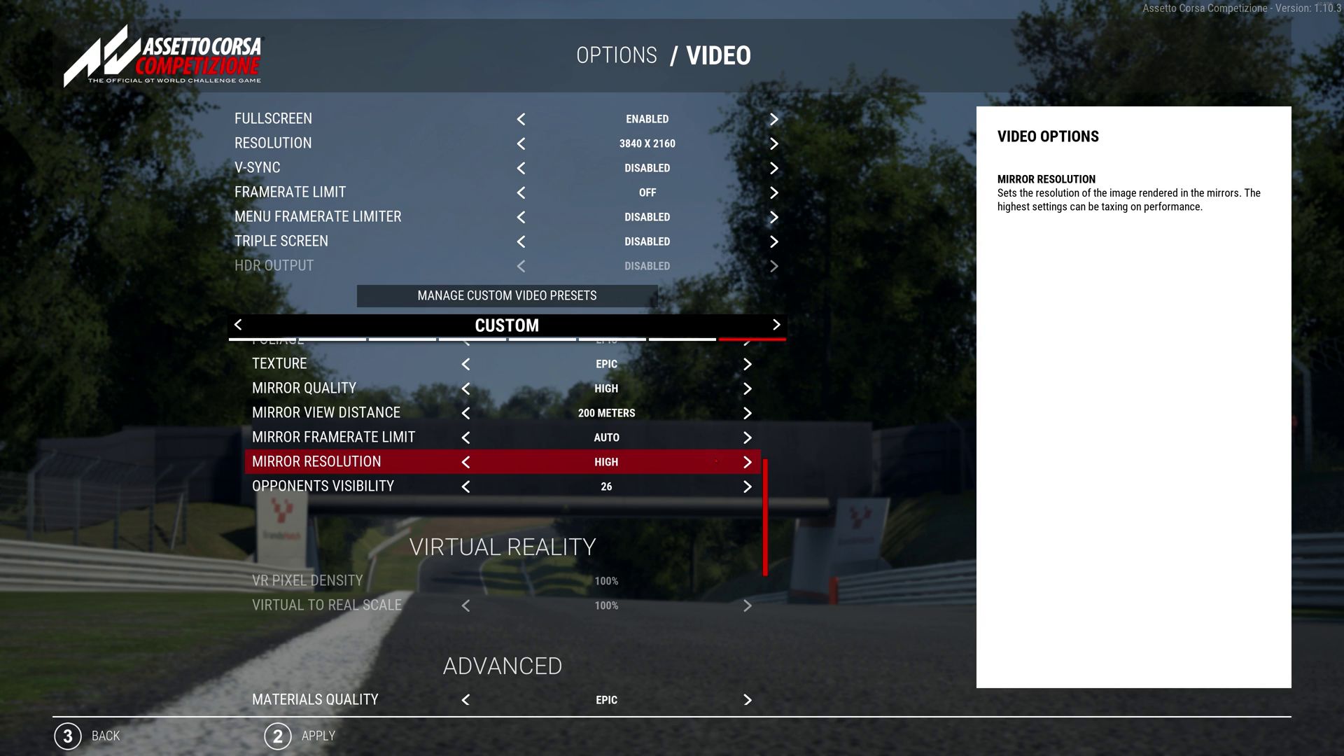
left_click(323, 486)
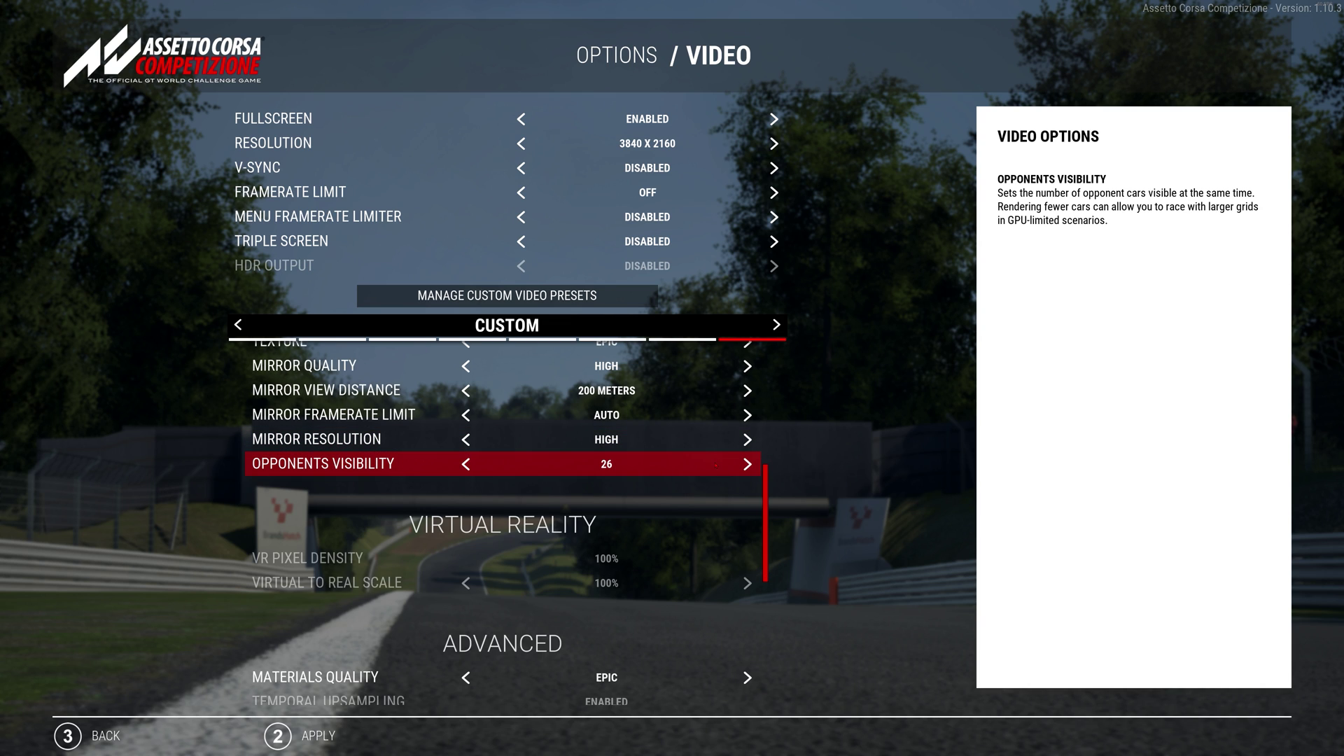
scroll(716, 466, "down", 3)
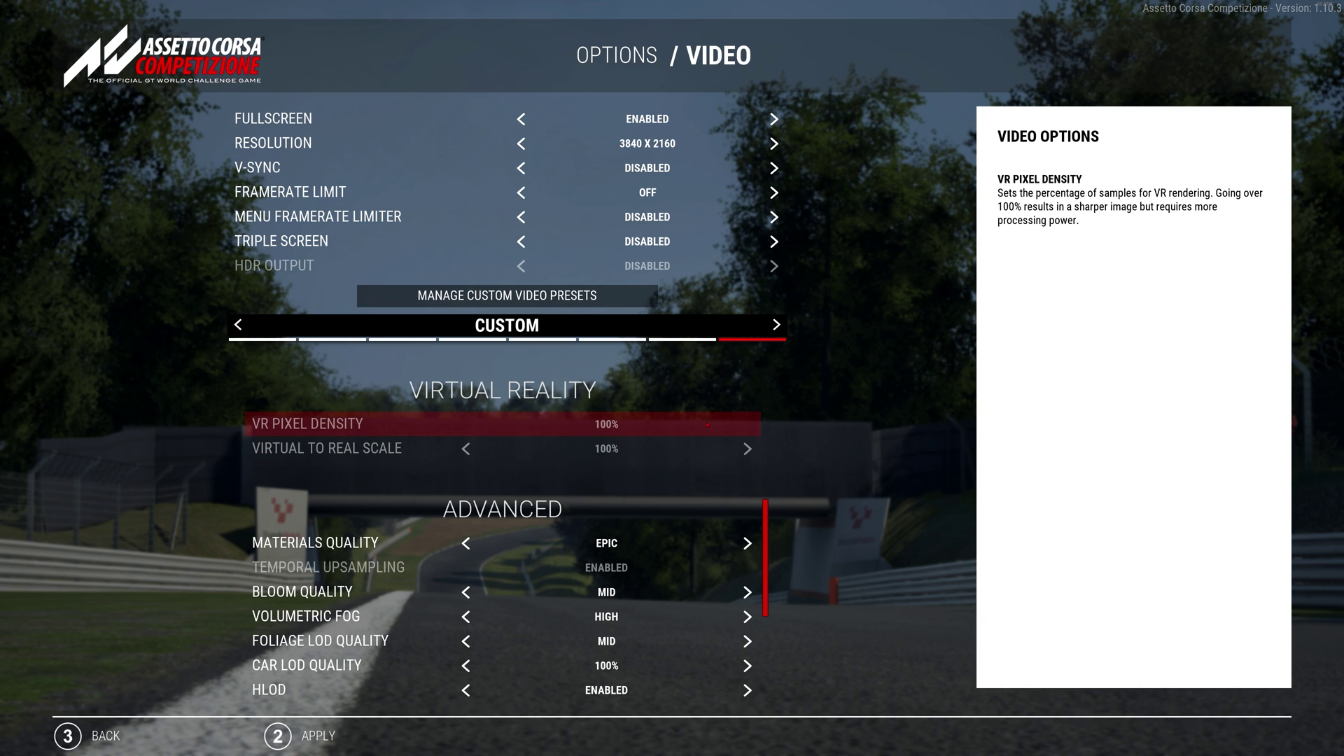
scroll(707, 425, "down", 1)
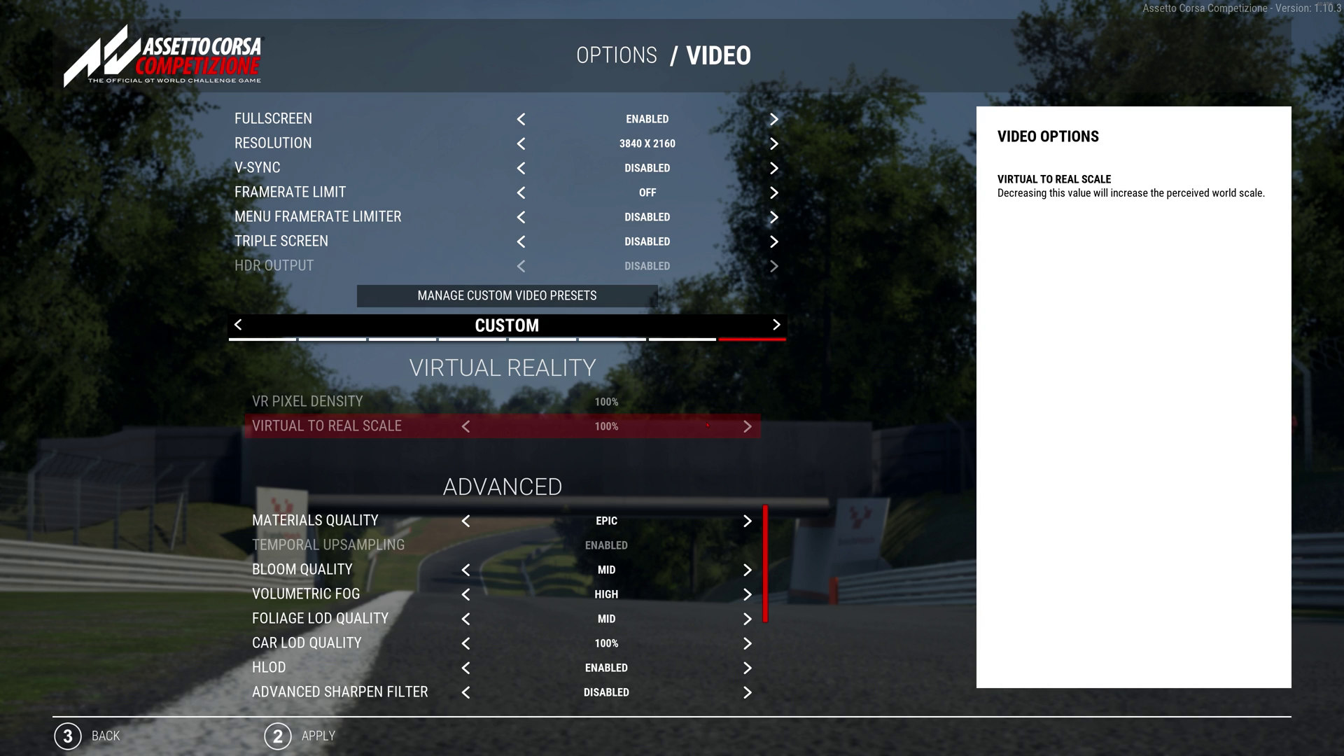
scroll(707, 424, "down", 4)
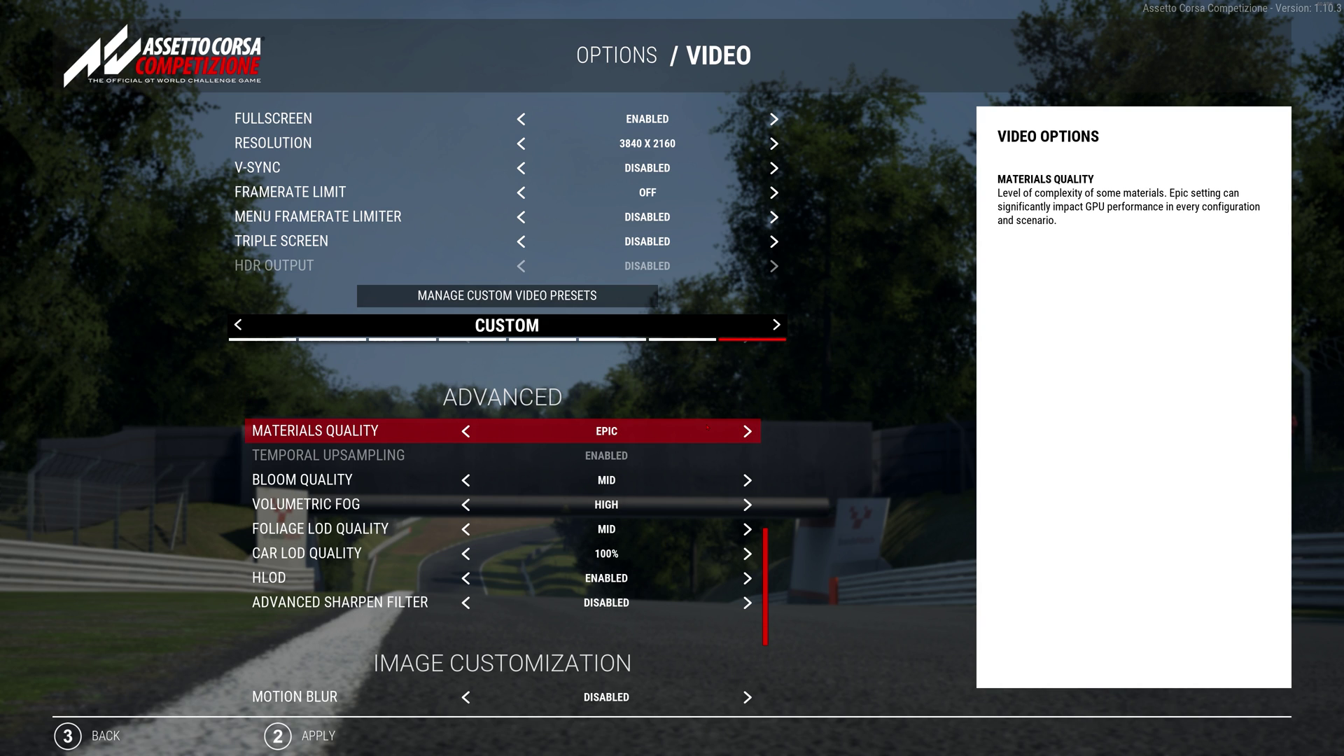
scroll(708, 428, "down", 1)
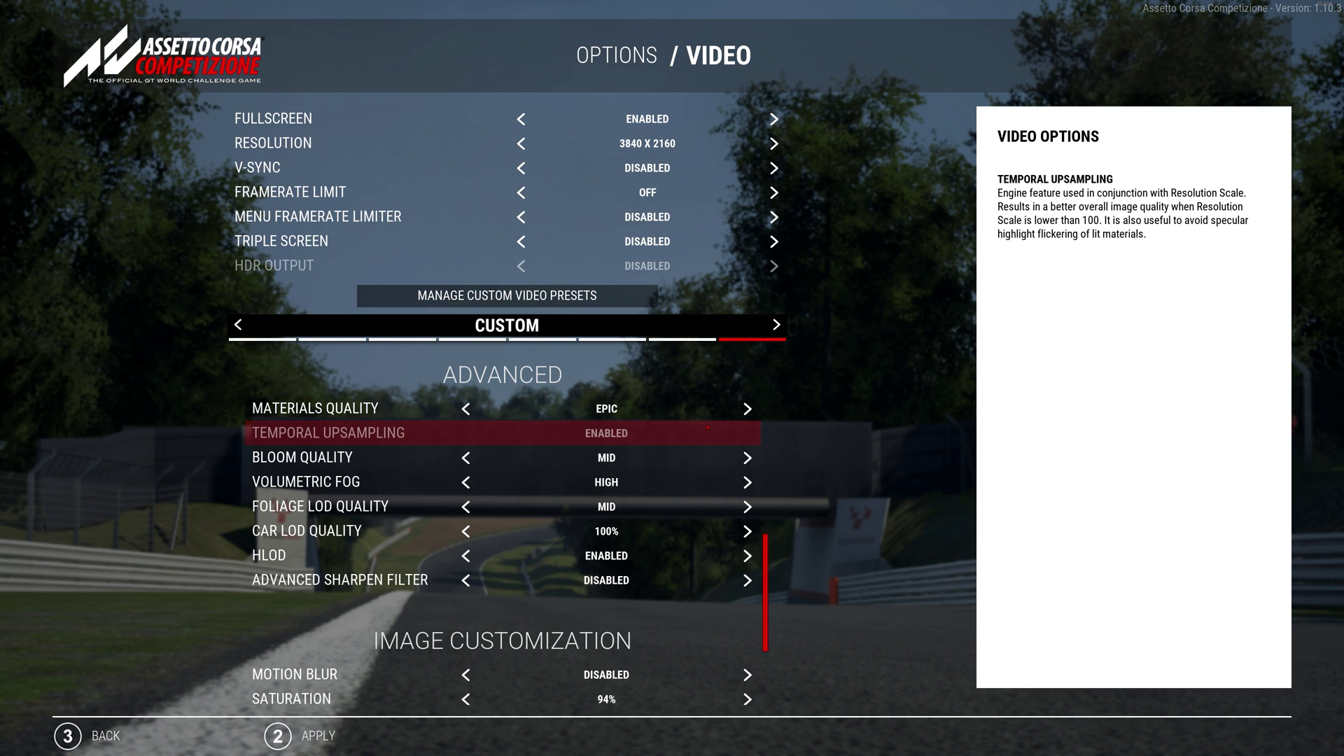
scroll(707, 428, "down", 1)
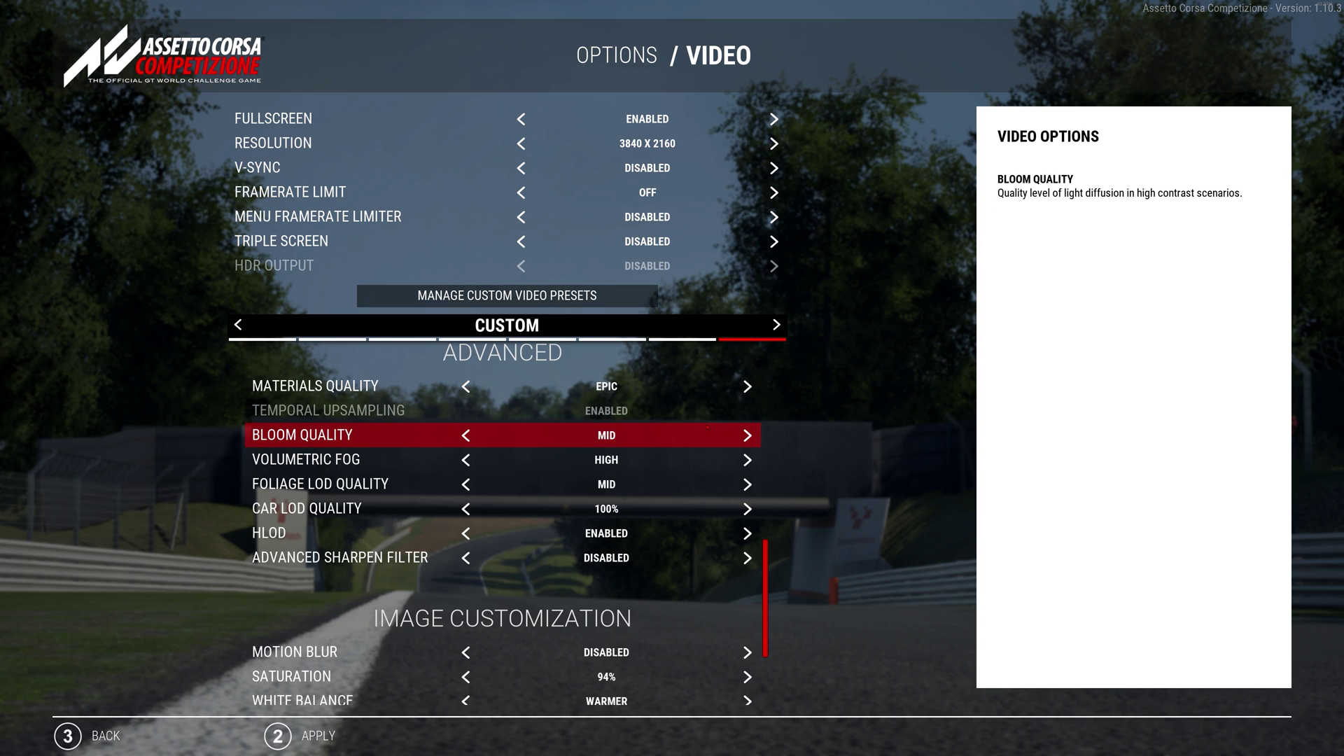
scroll(707, 428, "down", 1)
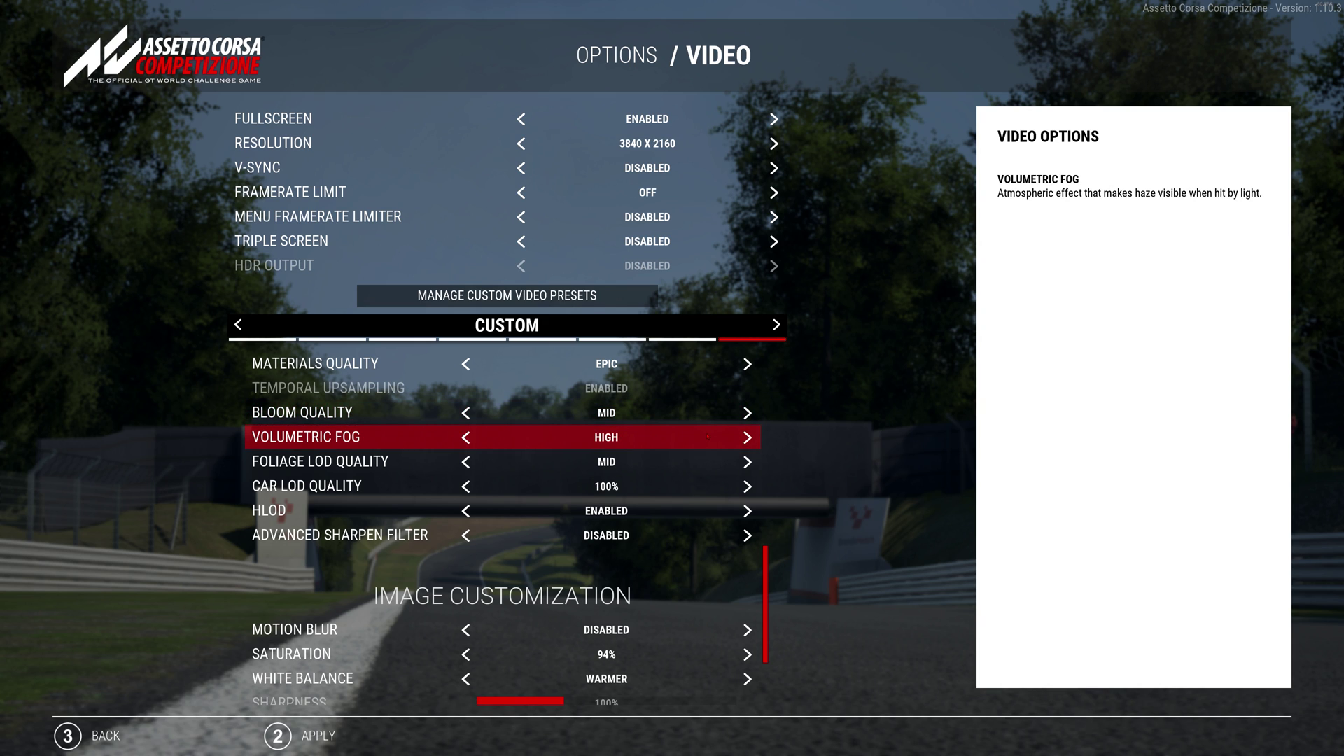
scroll(708, 437, "down", 1)
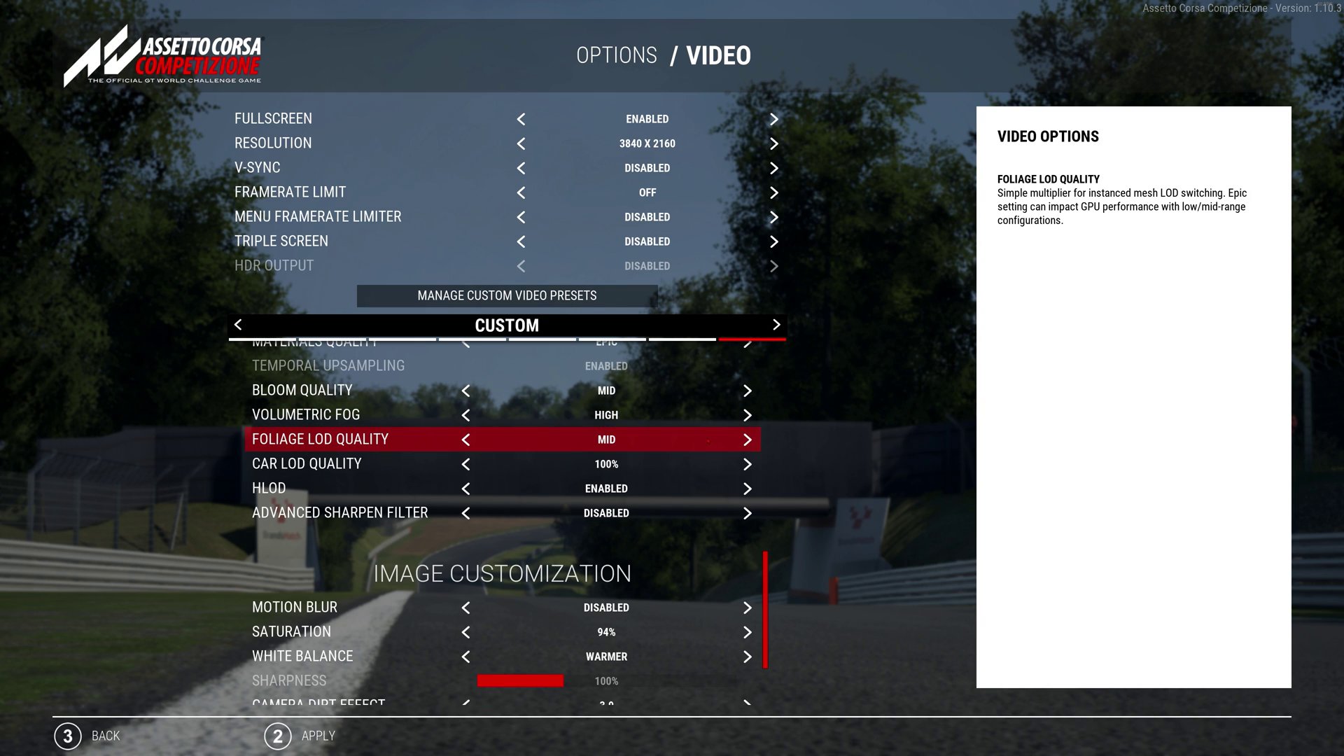
scroll(708, 441, "down", 1)
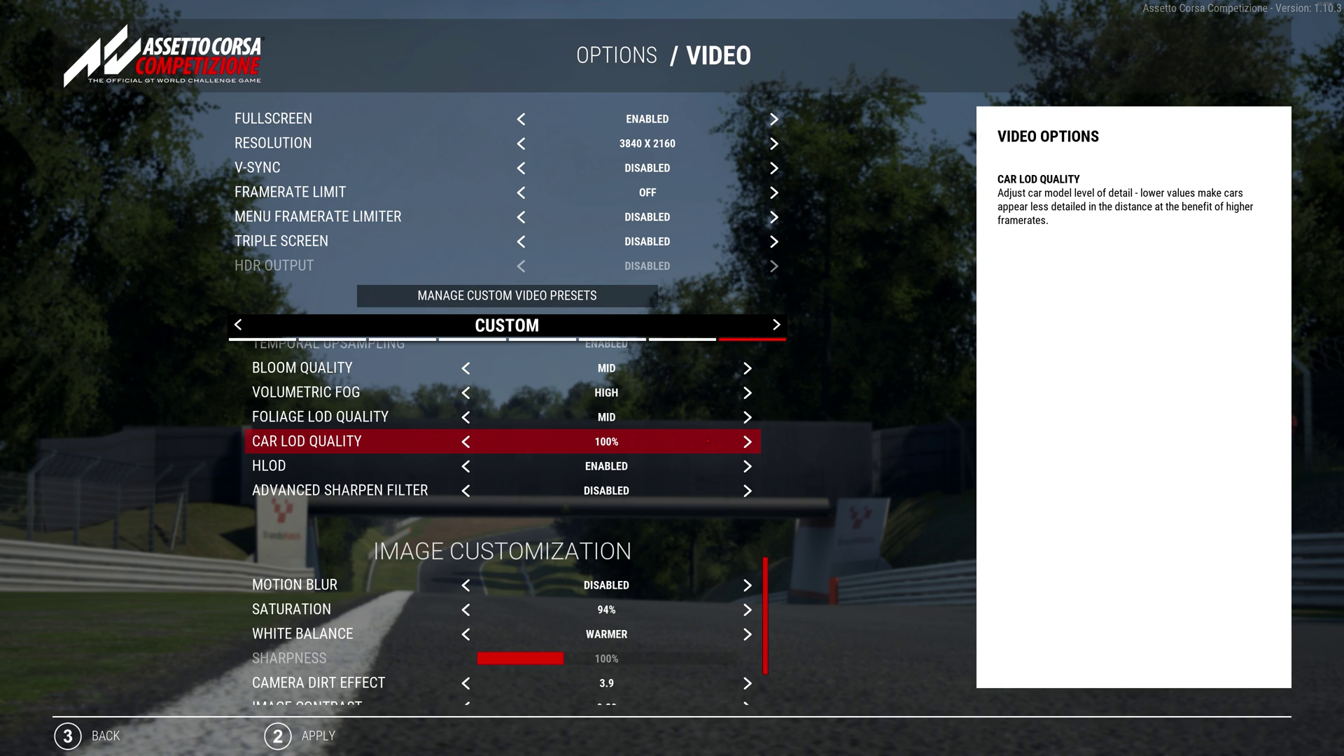
scroll(709, 442, "down", 1)
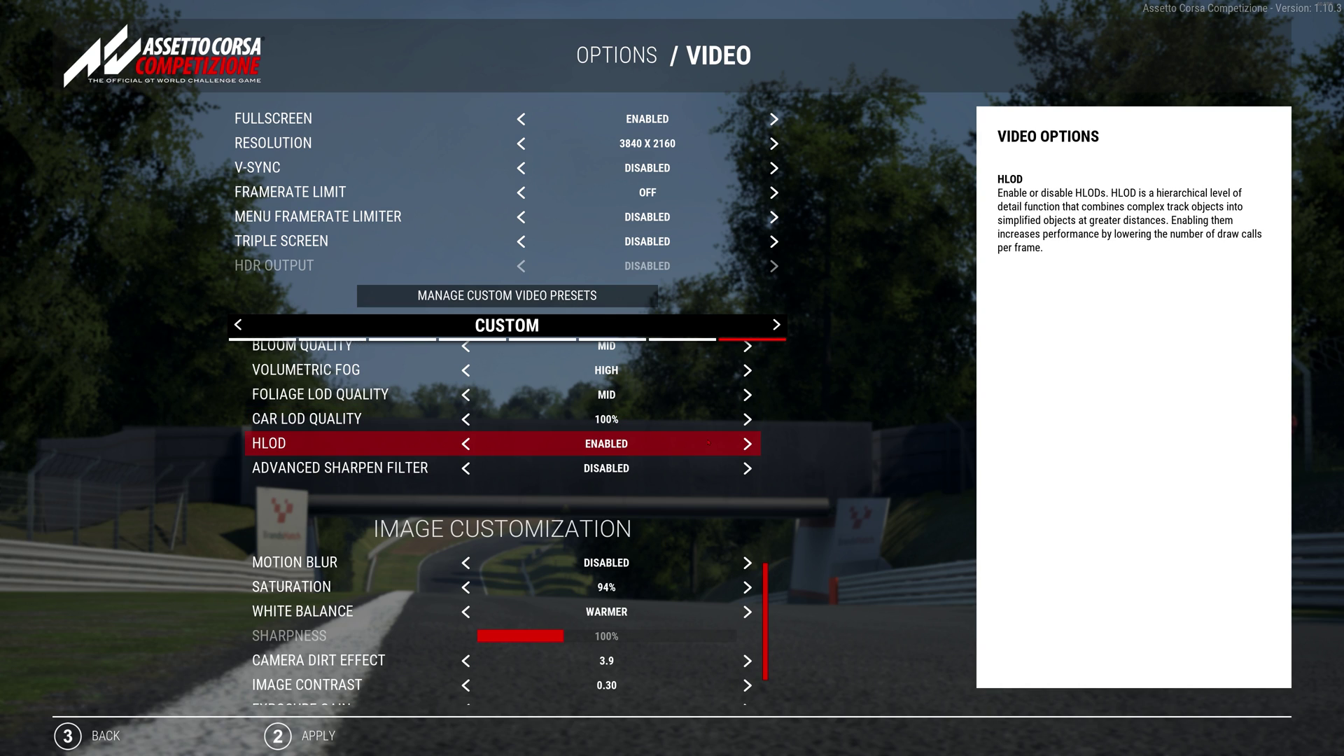
scroll(708, 442, "down", 1)
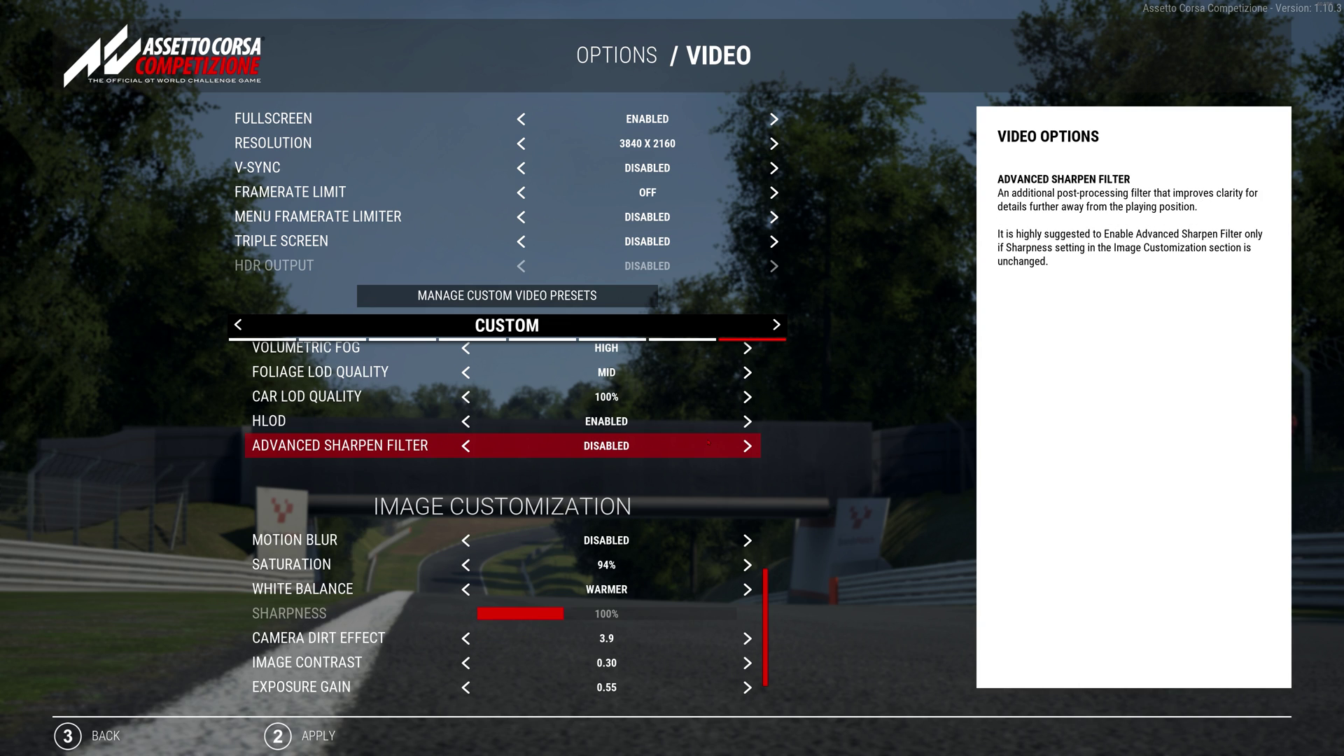
scroll(708, 444, "down", 1)
scroll(709, 442, "down", 2)
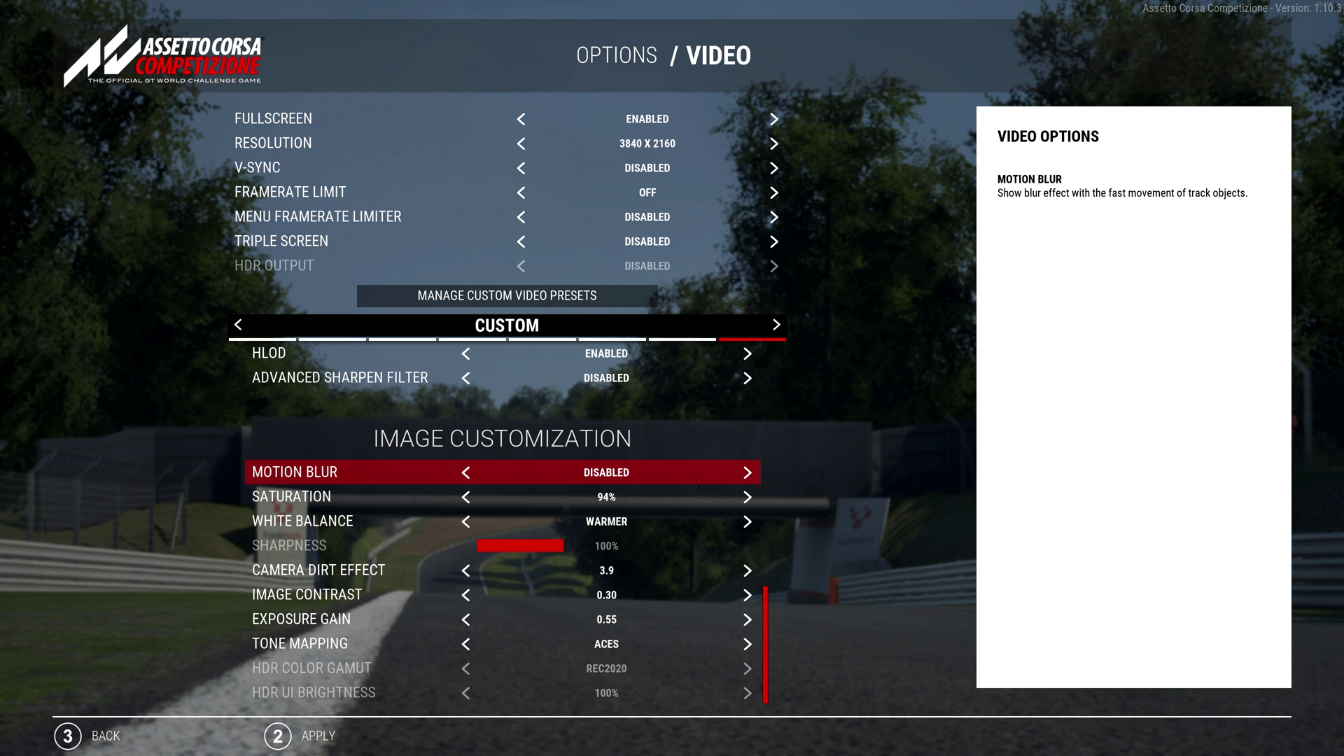
Read the Saturation, White Balance, Sharpness, Camera Dirt Effect and Image Contrast descriptions, then exit Video options
key("Down")
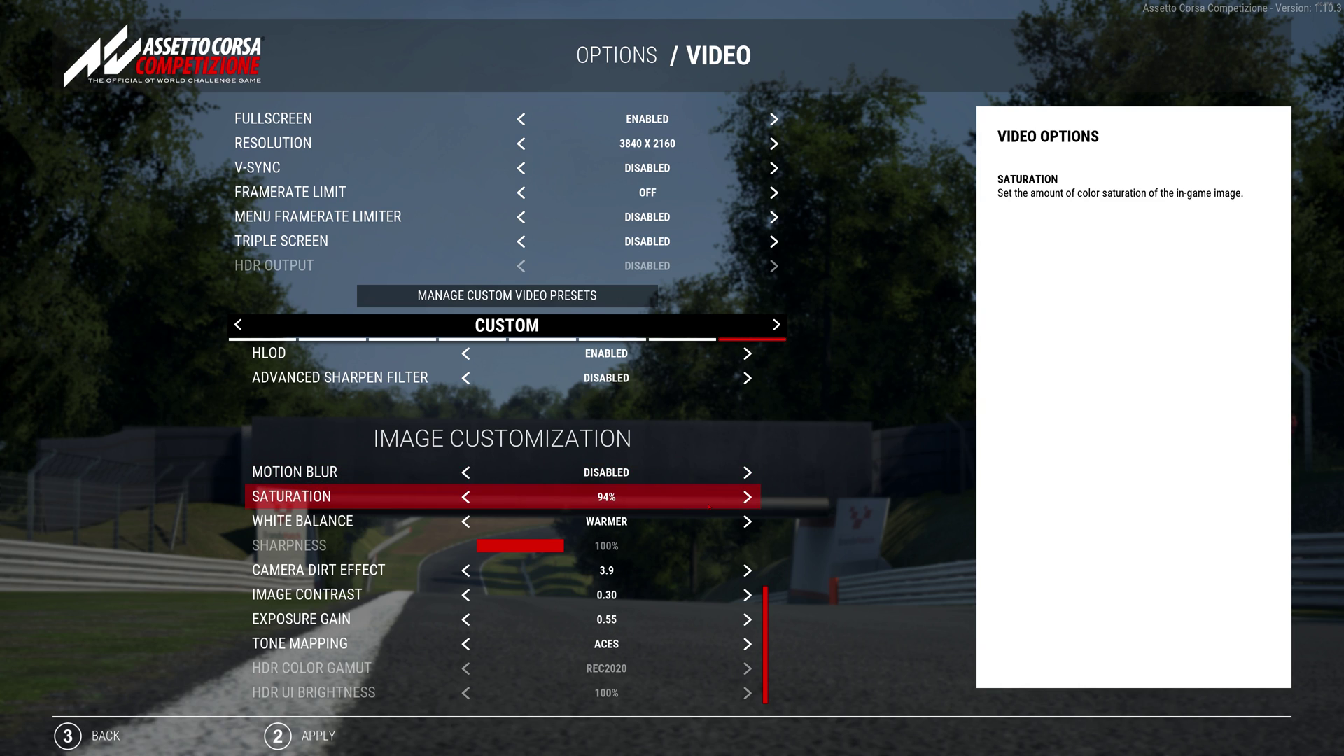
key("Down")
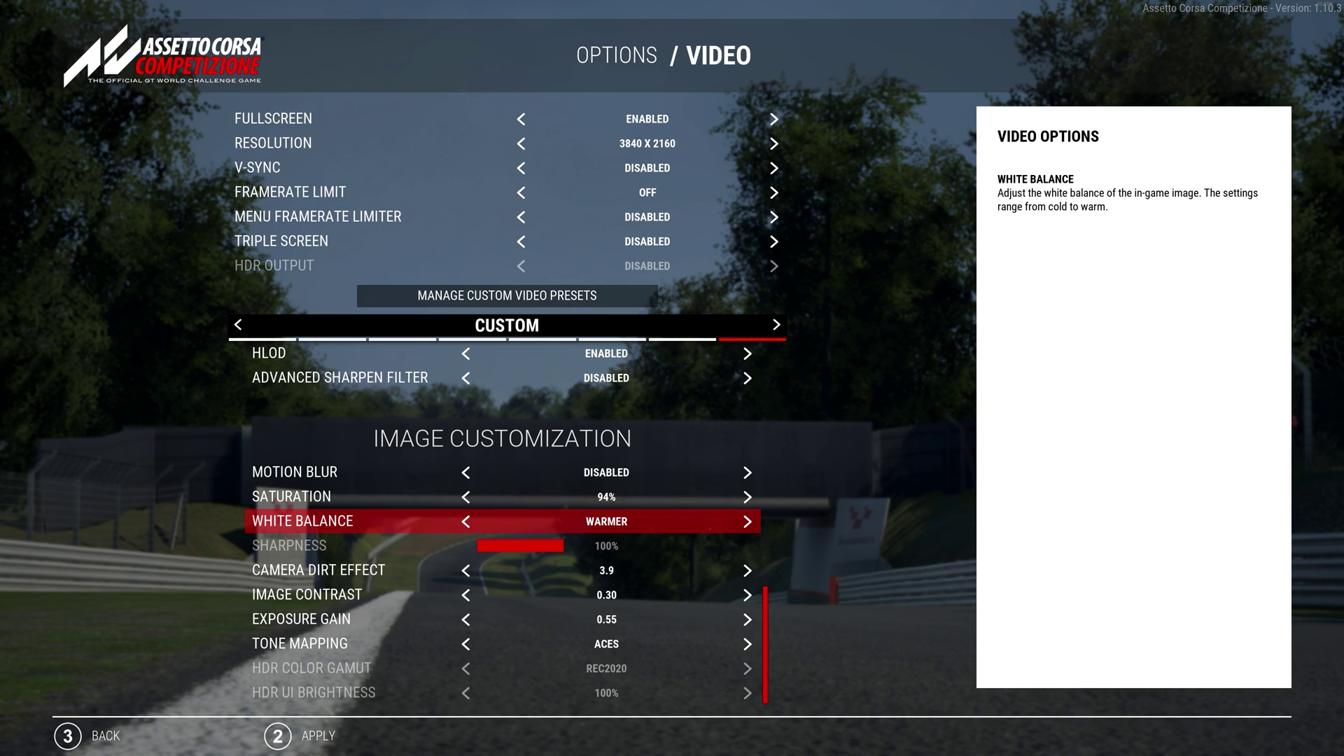
key("Down")
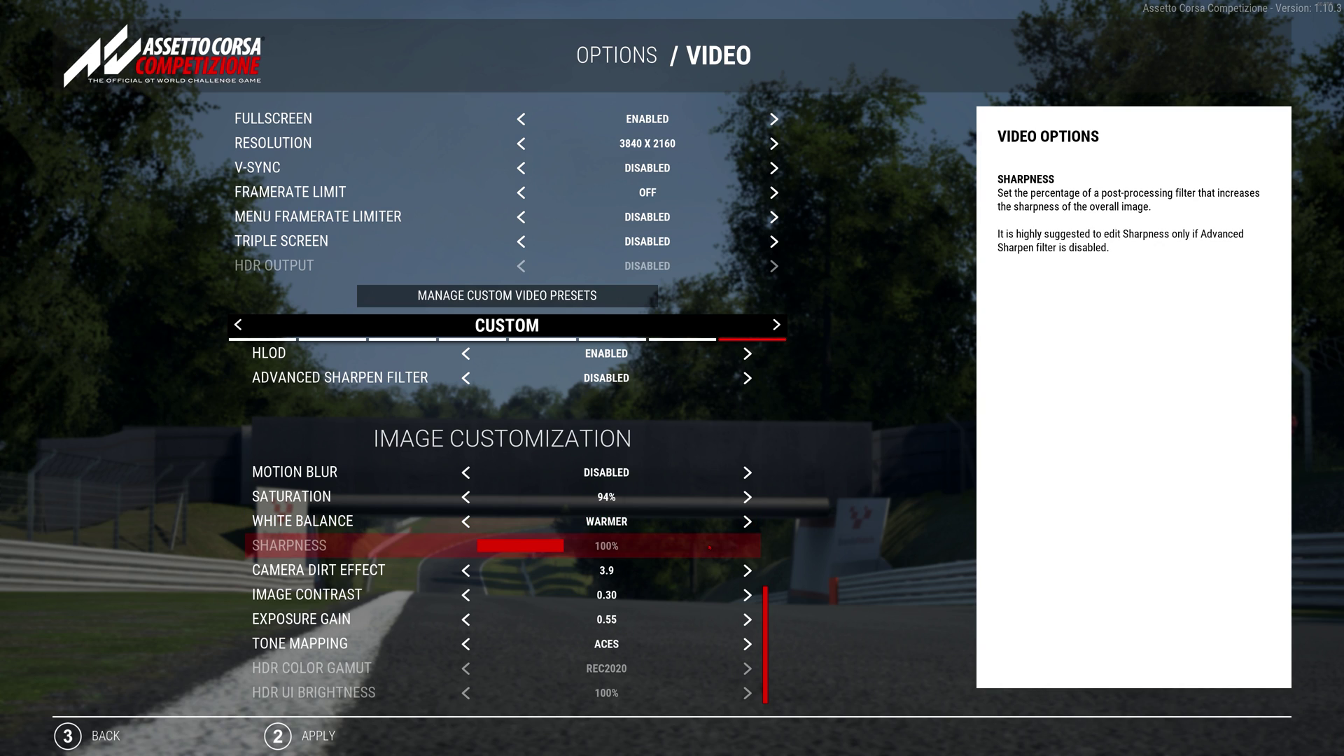
key("Down")
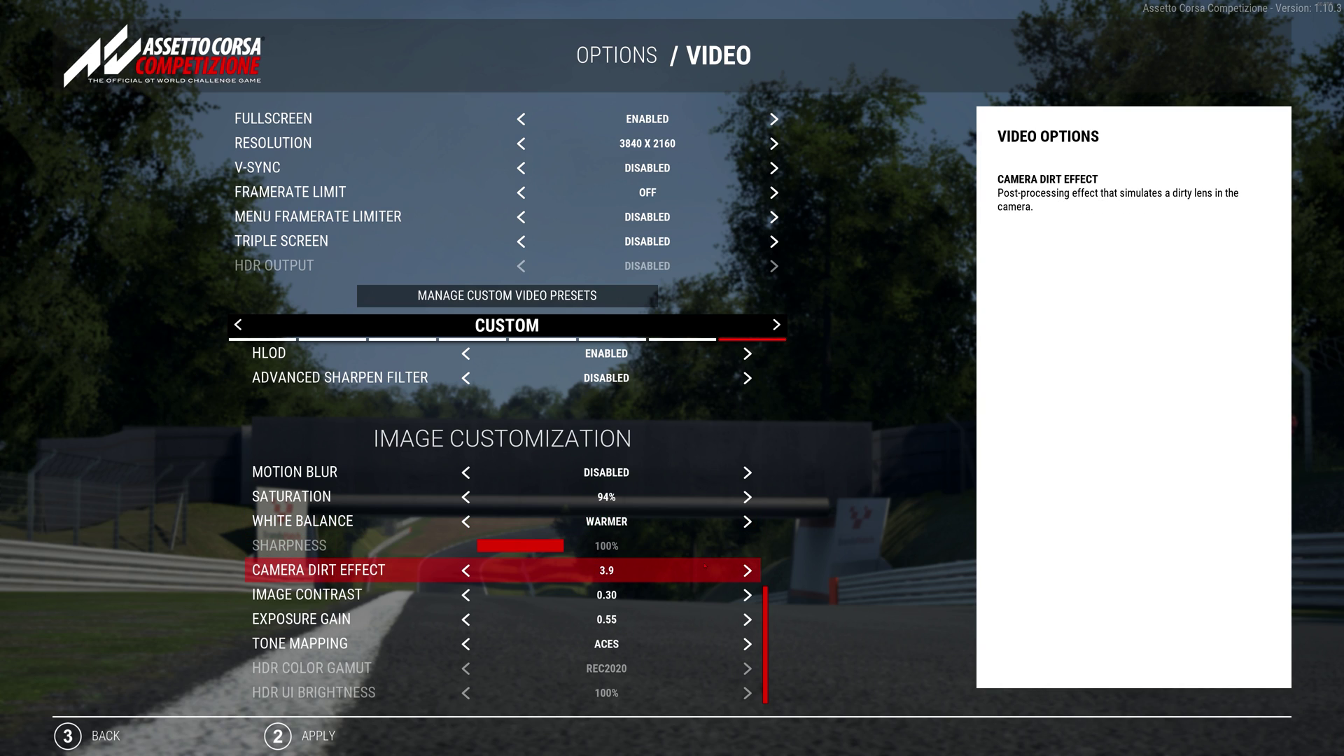
key("Down")
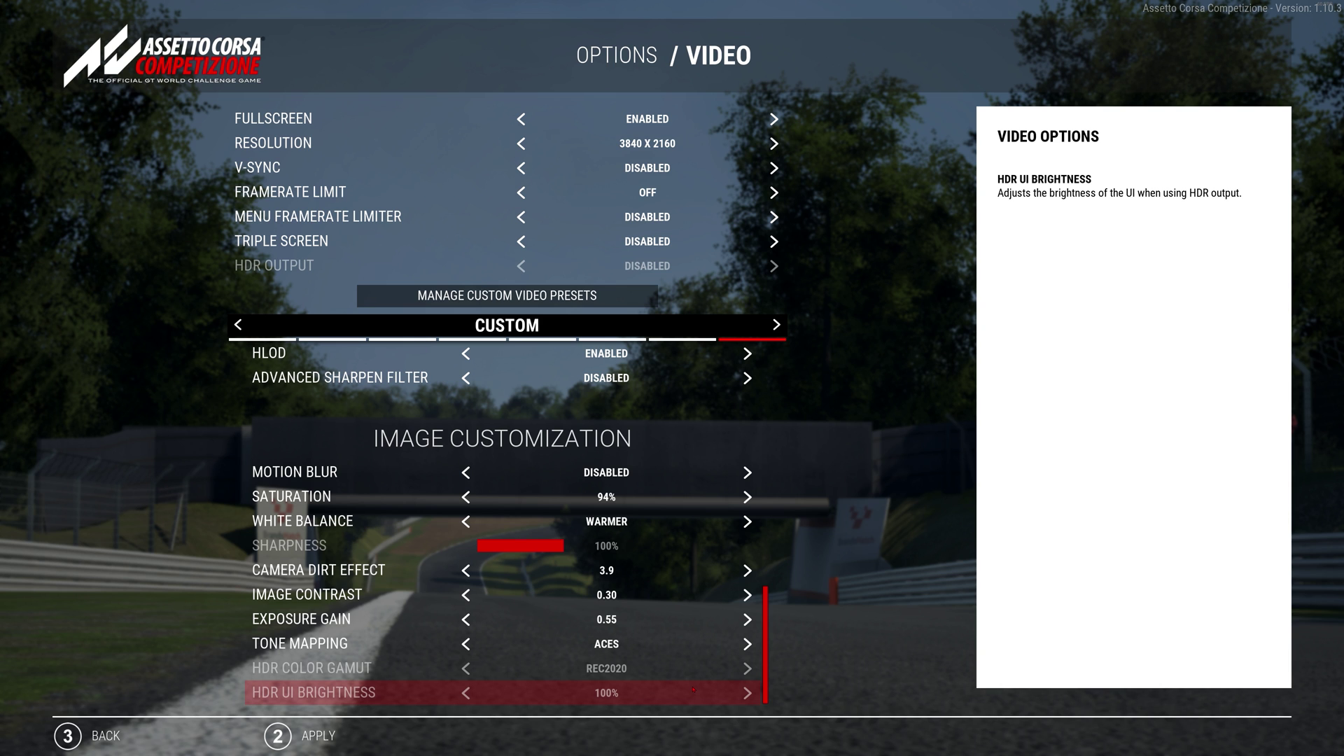
left_click(82, 740)
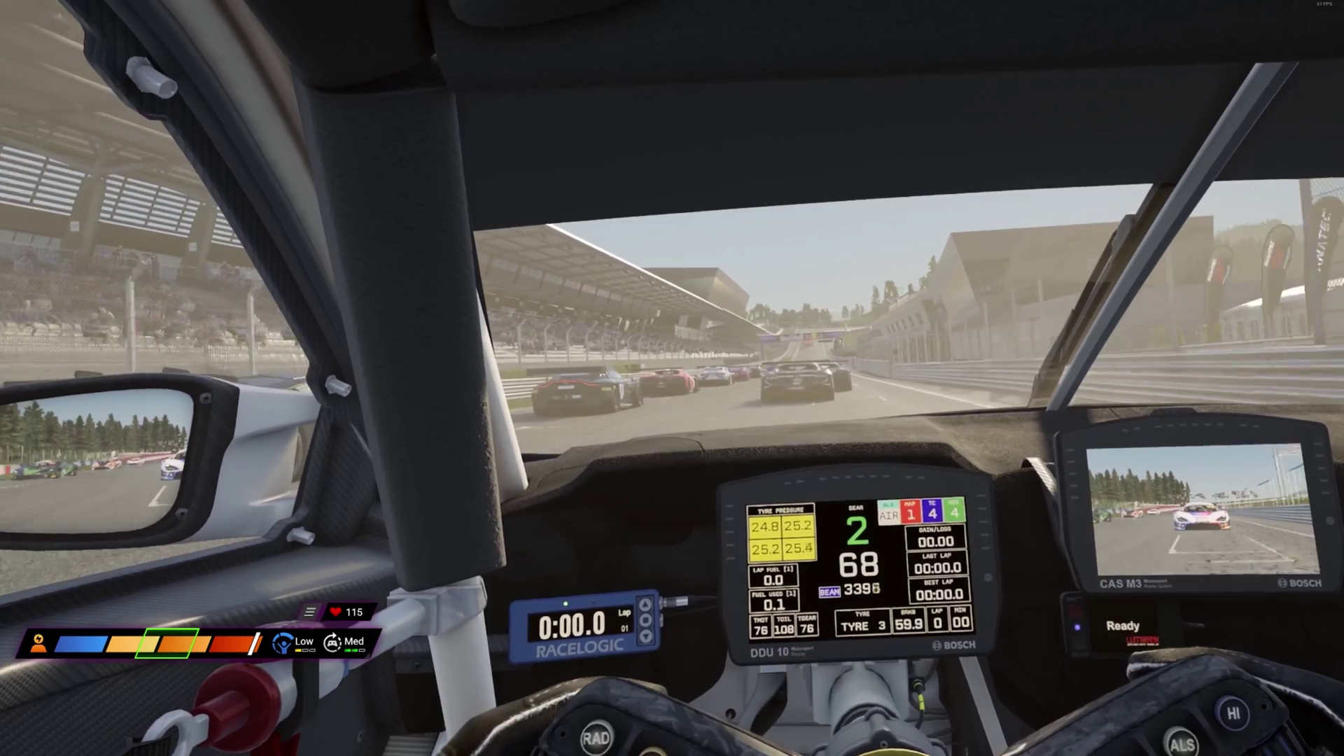